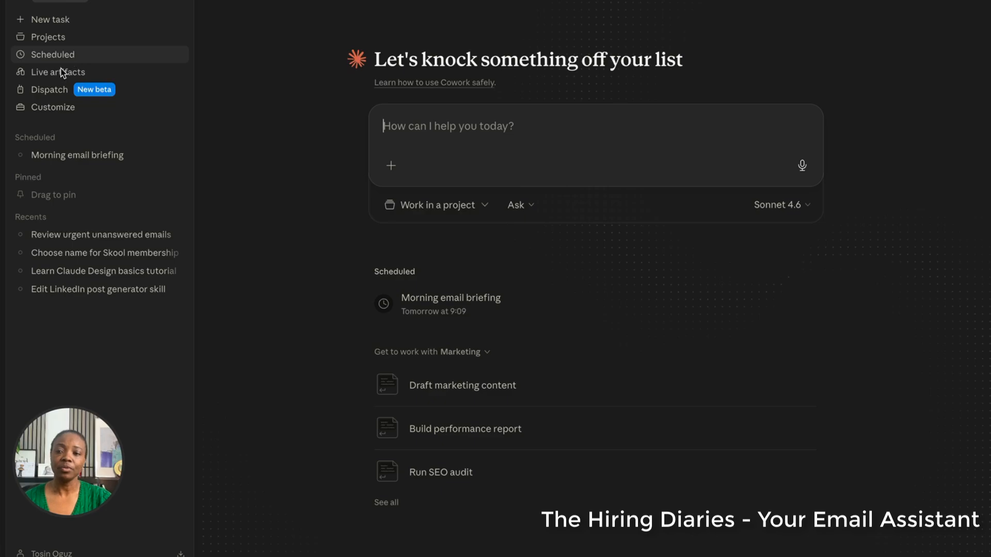
Open the connector directory from the customization settings and browse the available apps, such as Gmail, Google Drive, Google Calendar and Microsoft 365.
click(49, 108)
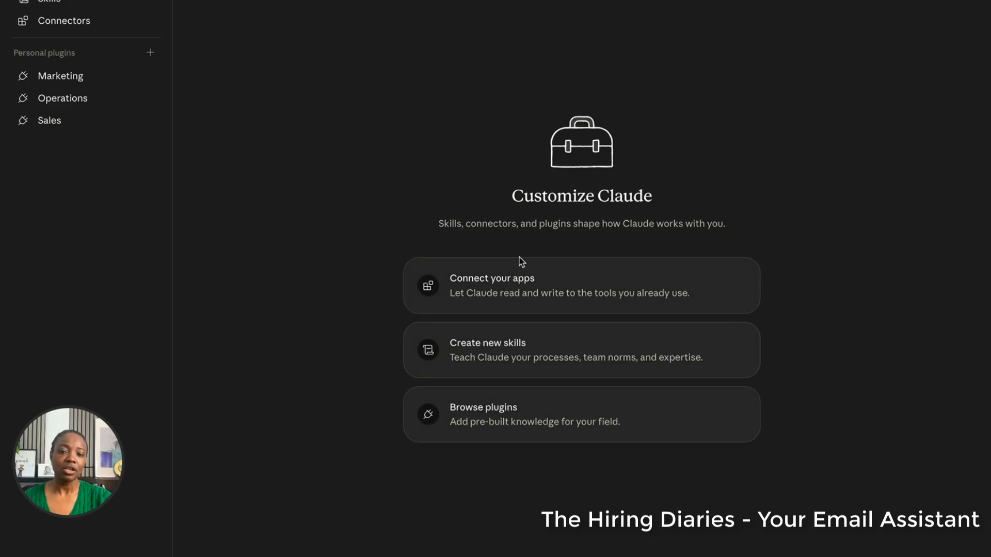
click(517, 283)
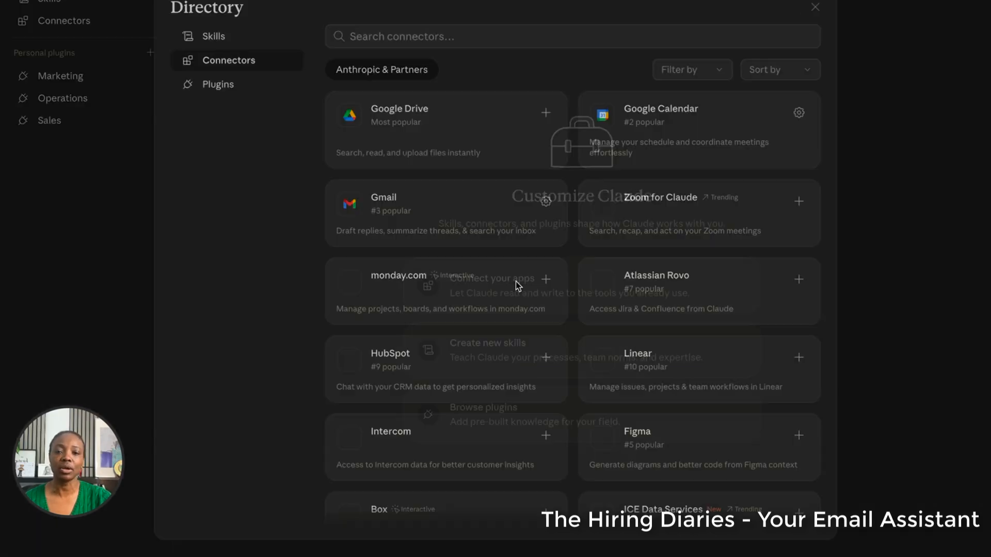
scroll(487, 209, down, 2)
scroll(486, 209, down, 8)
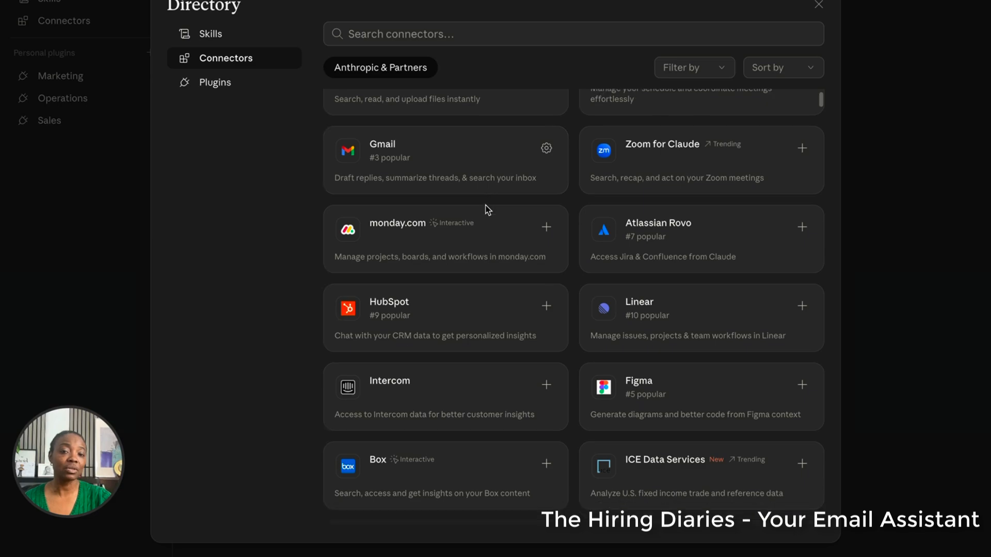
scroll(487, 209, down, 3)
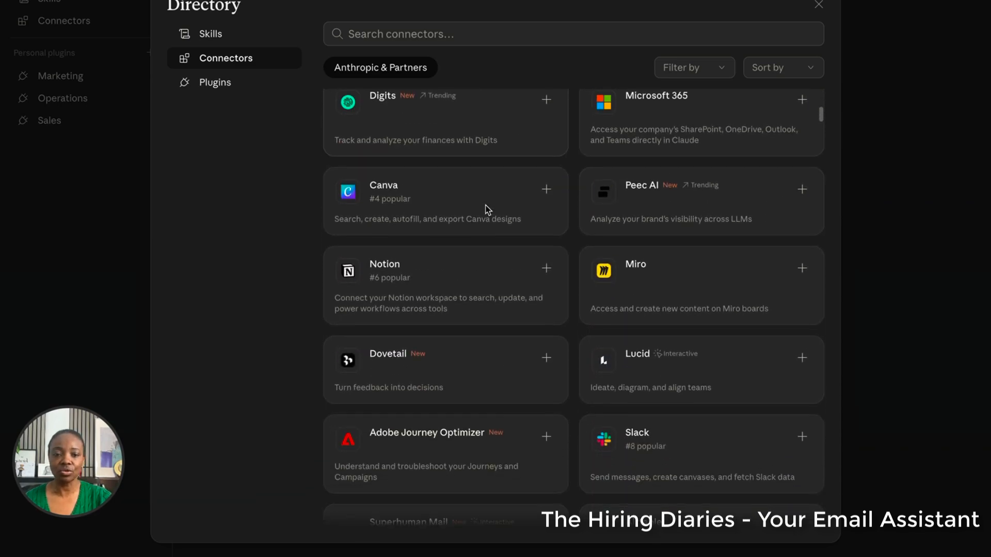
scroll(649, 258, up, 5)
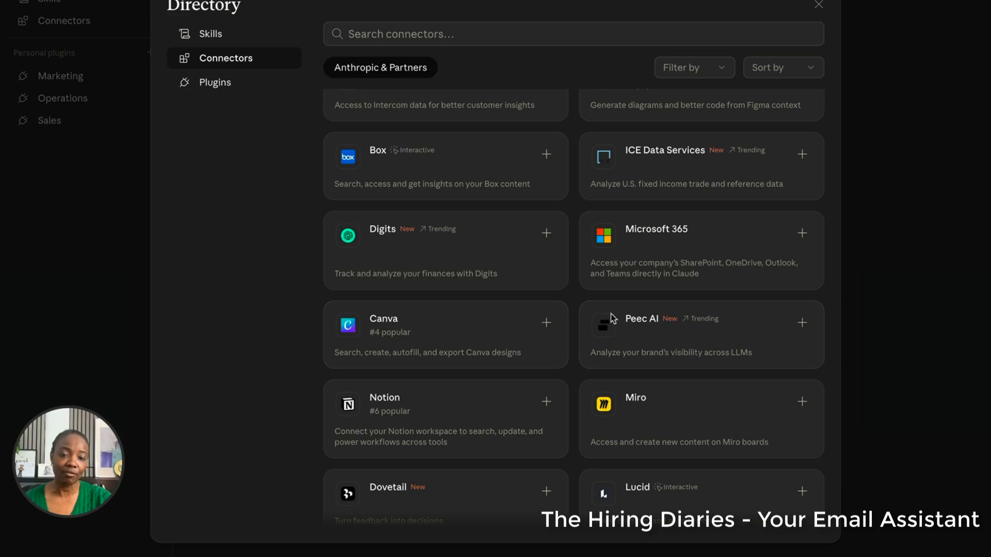
scroll(609, 317, down, 1)
scroll(669, 237, down, 10)
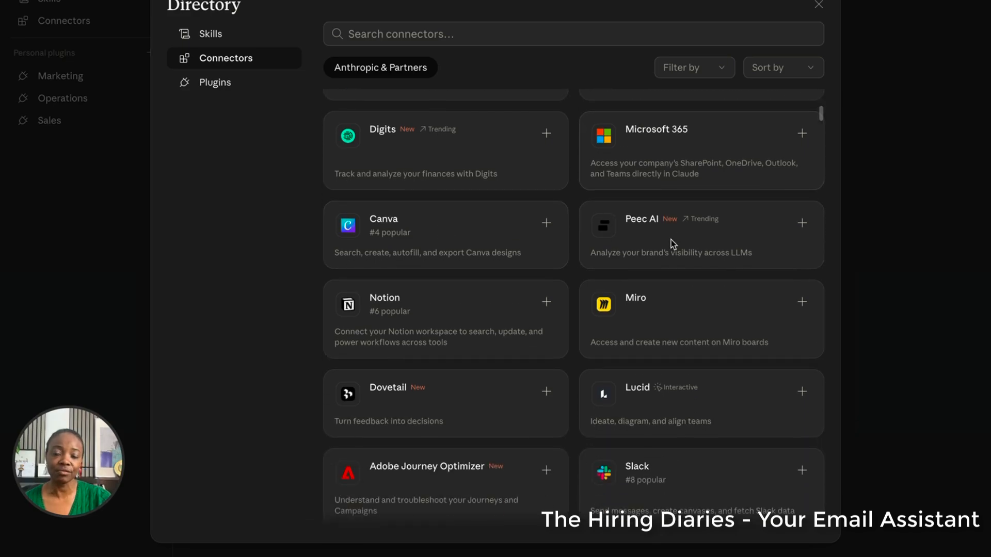
scroll(672, 243, down, 2)
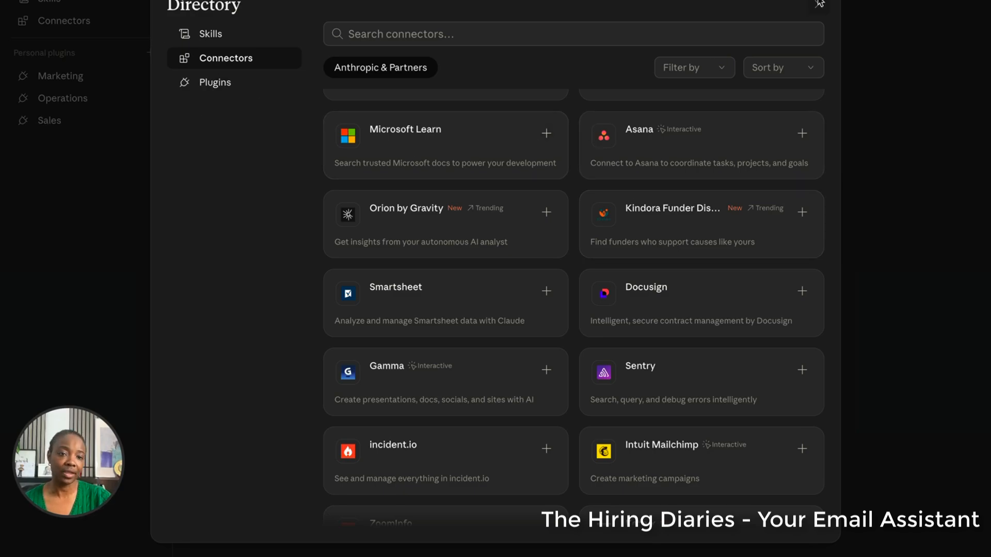
scroll(588, 276, up, 15)
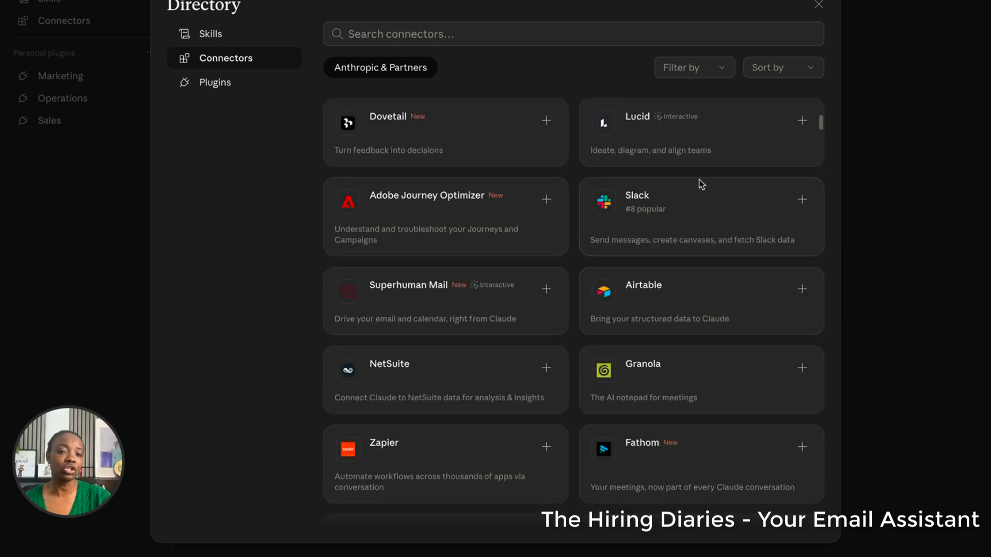
scroll(701, 184, up, 10)
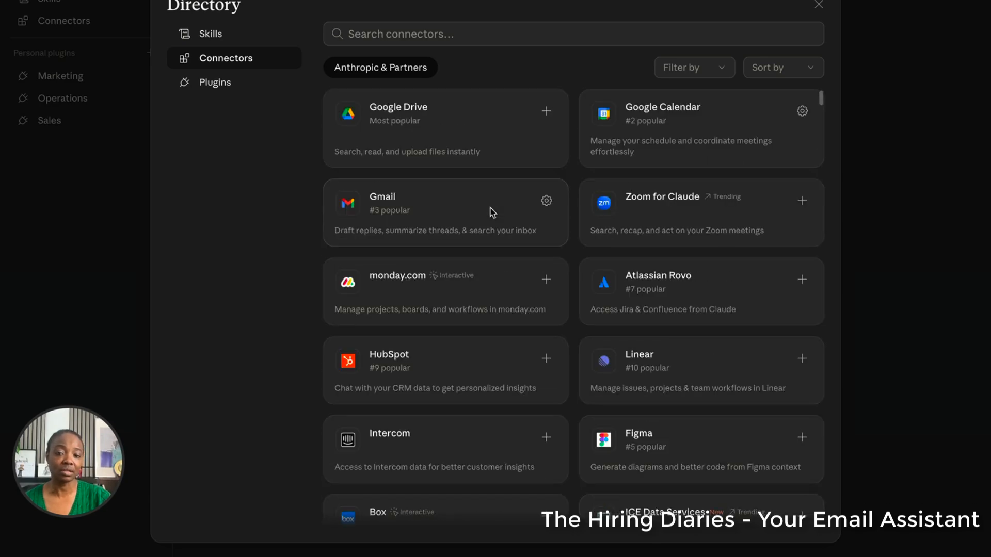
click(549, 114)
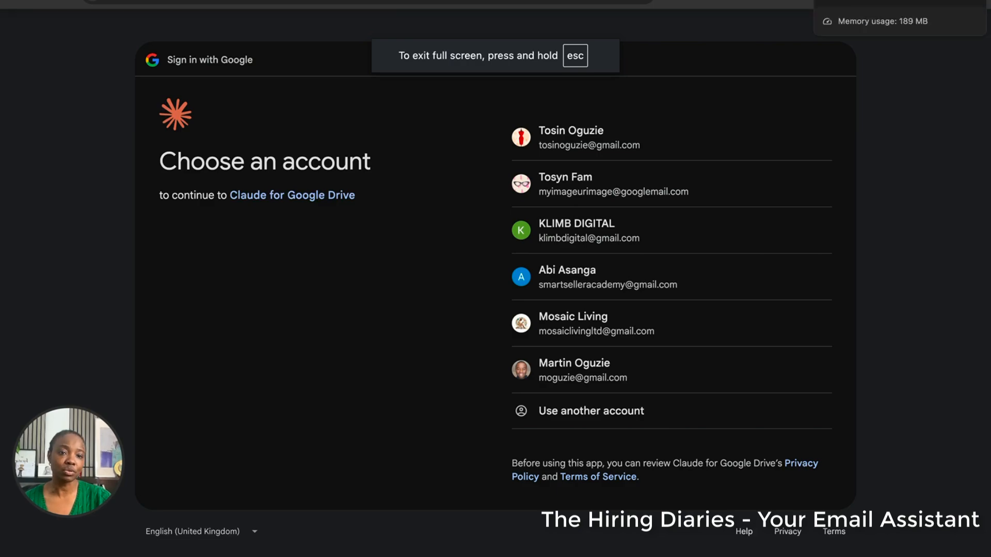
mouse_move(702, 556)
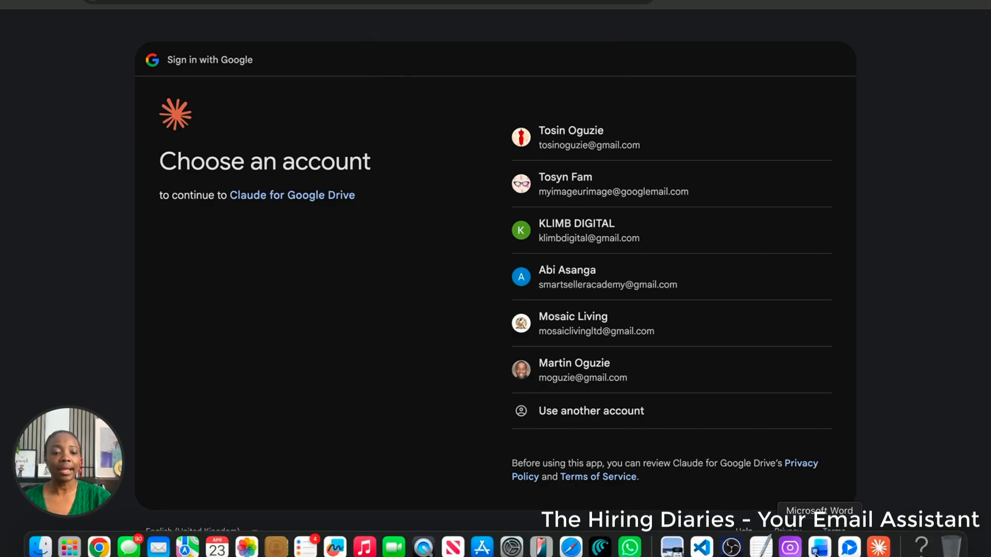
click(879, 547)
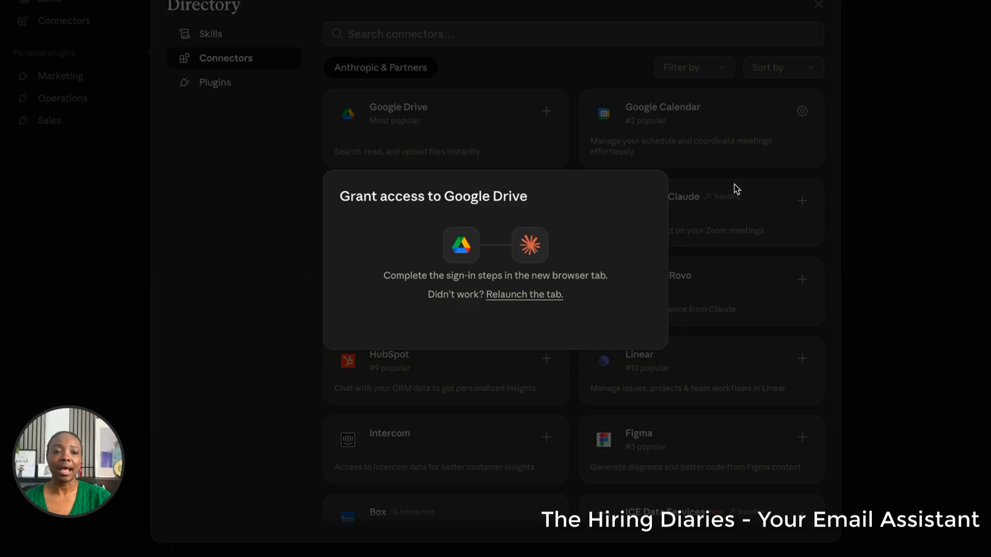
click(747, 190)
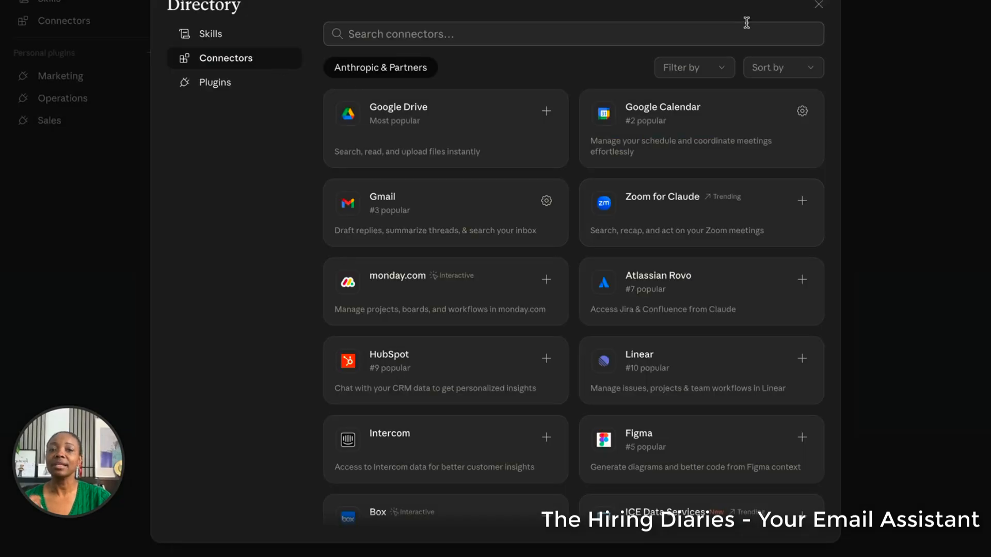
click(818, 10)
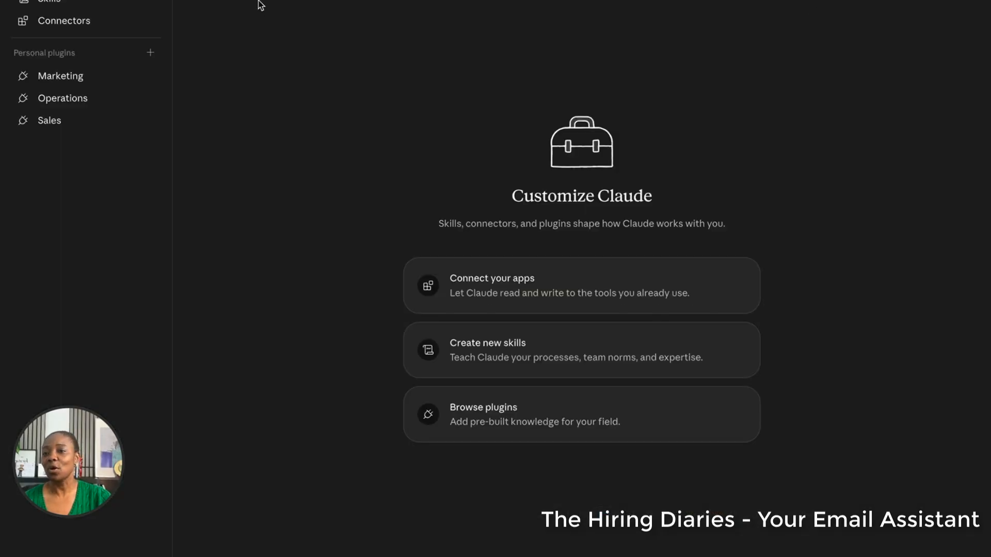
Review the tool permissions of the connected Gmail and Google Calendar connectors.
click(74, 24)
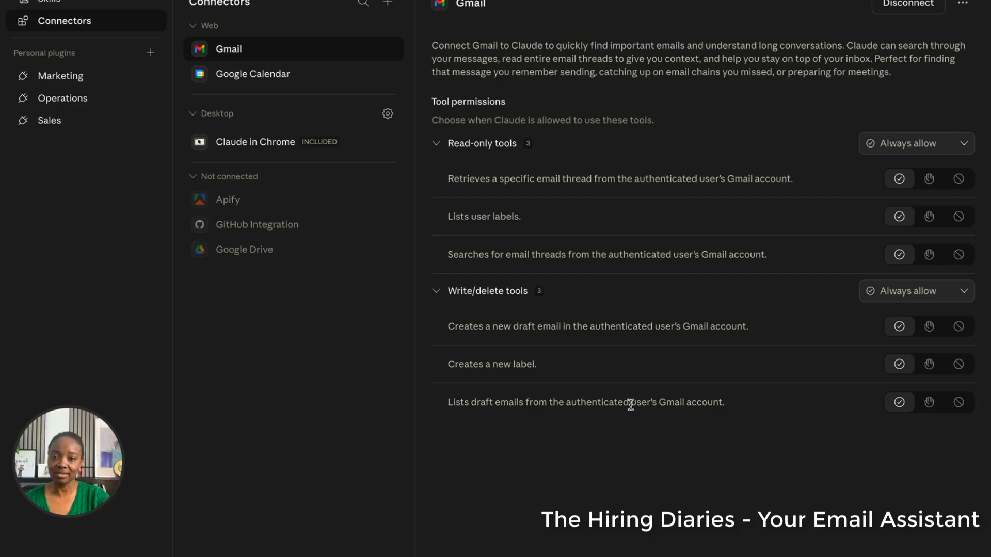
click(261, 78)
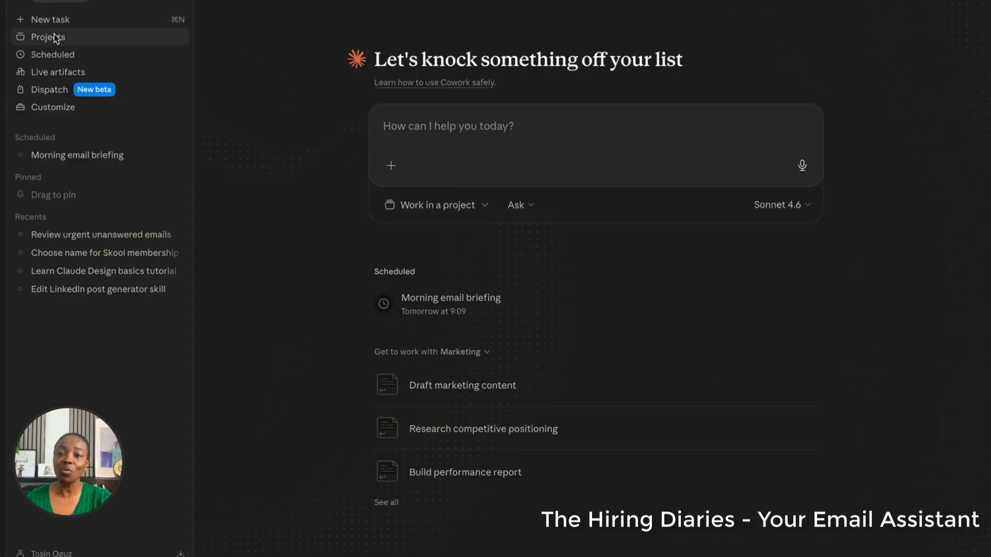
Draft a new task prompt asking Claude to go into the email and scan all emails for unread messages.
click(454, 133)
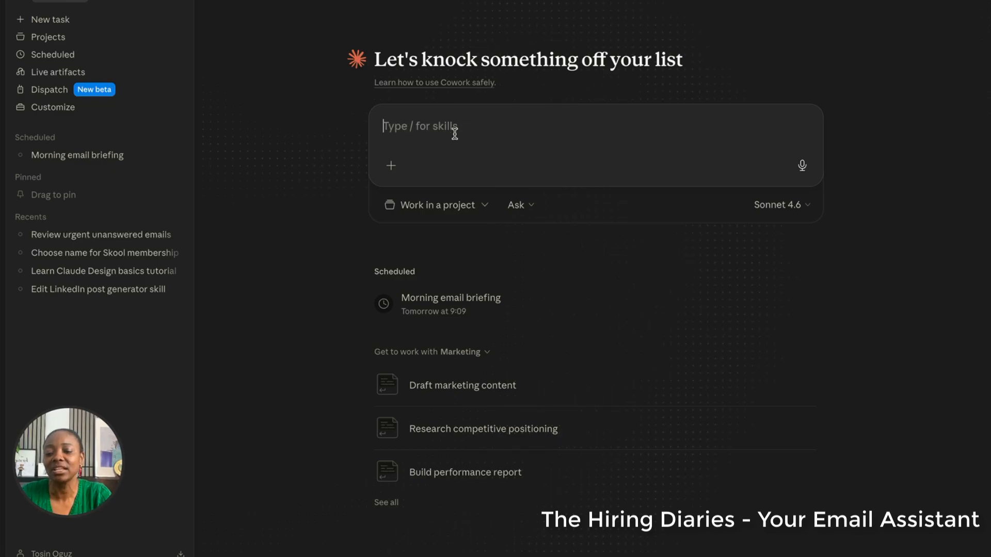
text(Go into)
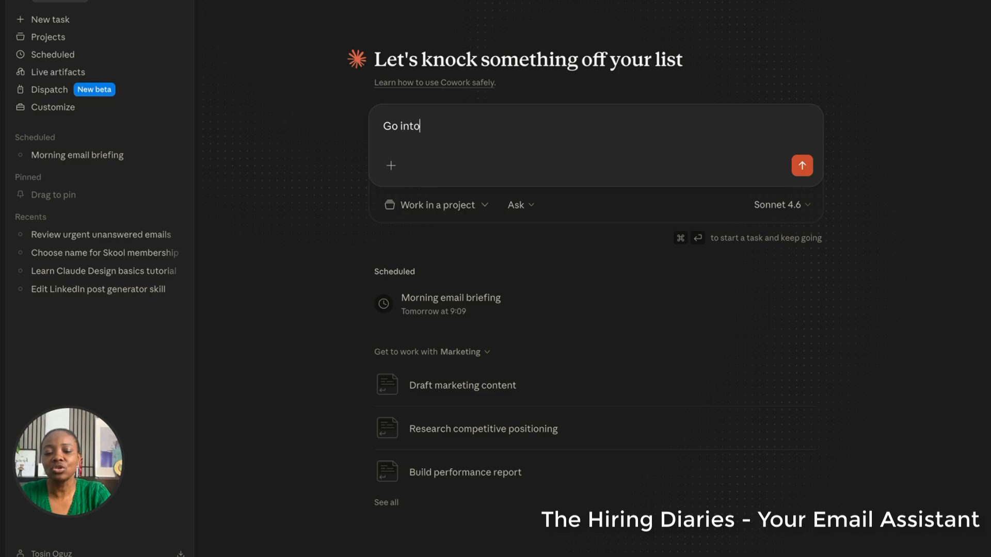
text( my emain )
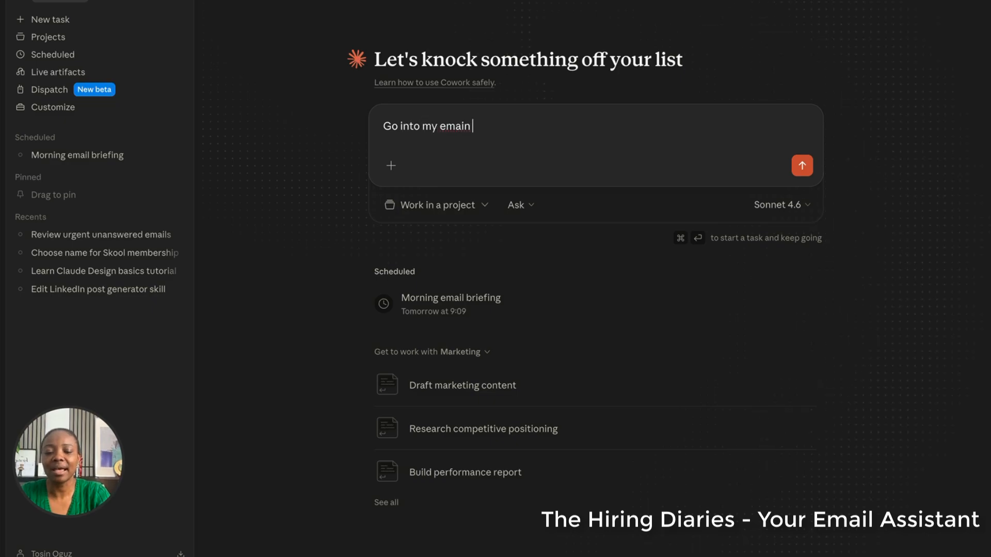
text(and scan )
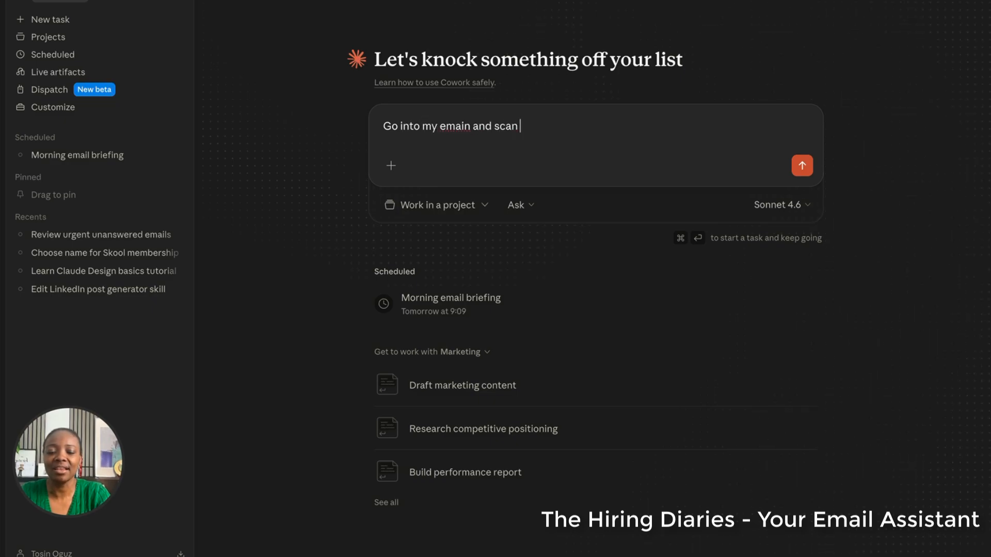
text(all m)
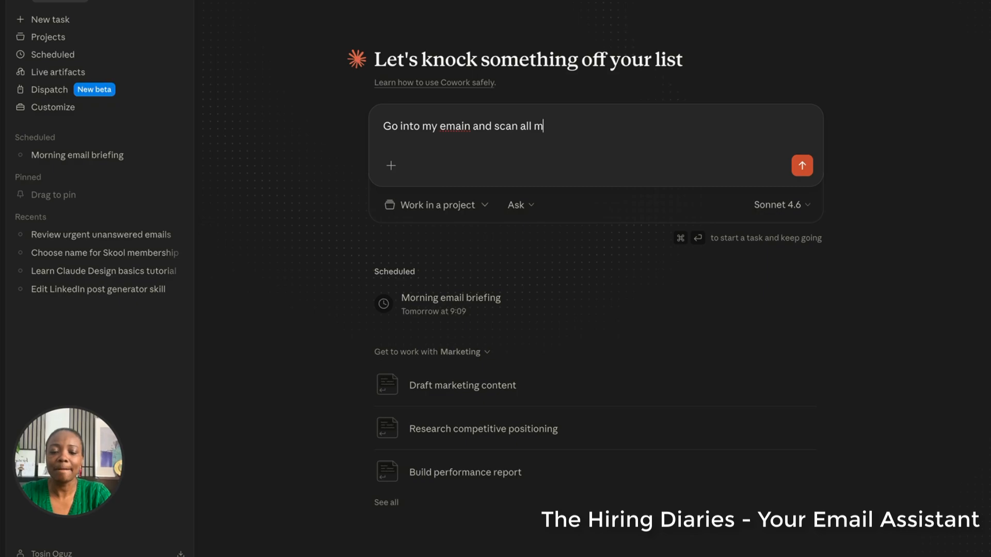
text(y emails )
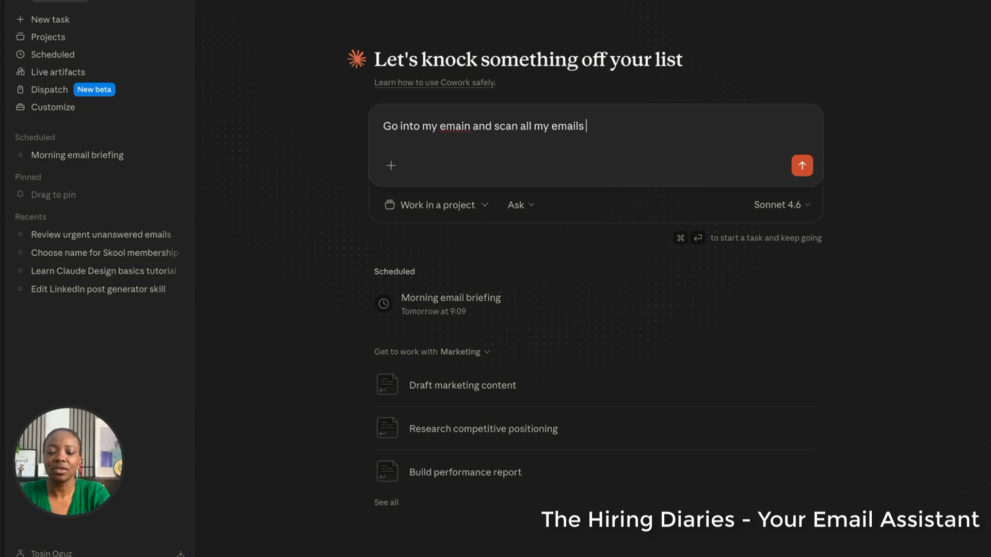
text(for urea)
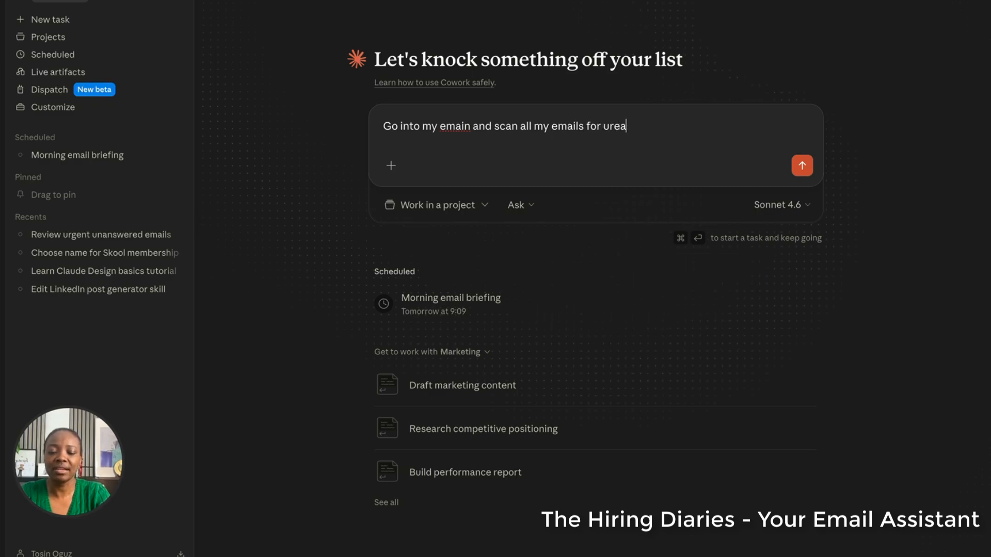
text(d messages and)
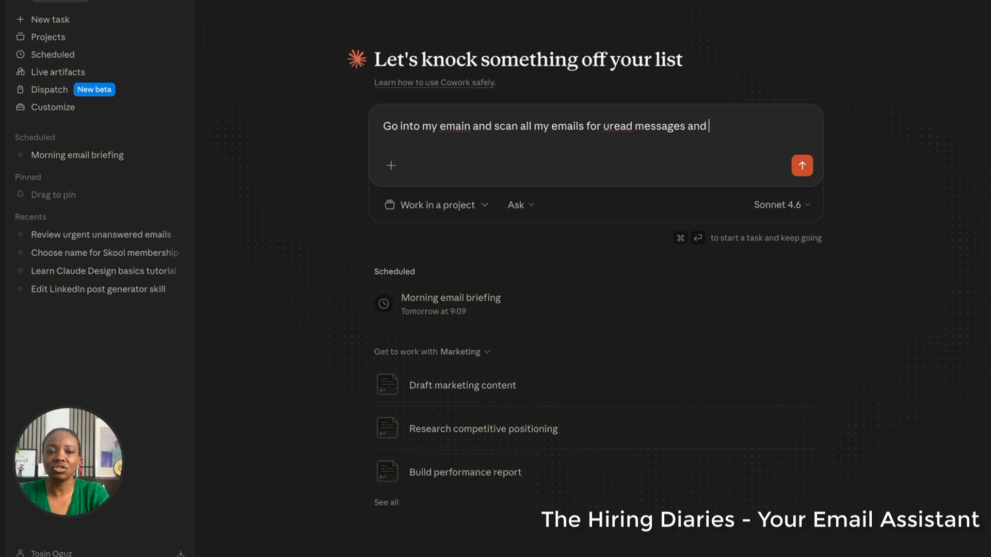
key(BackSpace)
key(BackSpace)
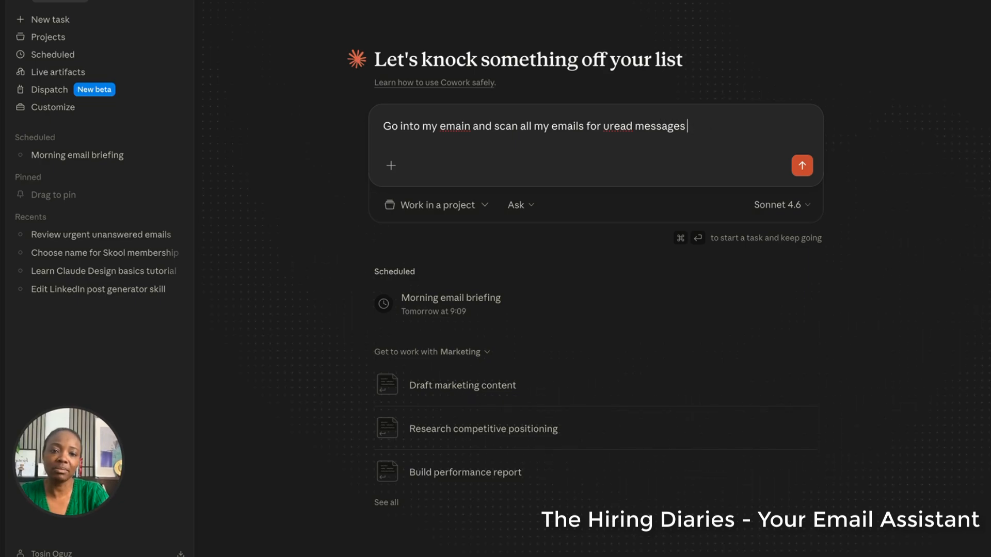
Correct the prompt to read "Go into my email and scan all my emails for unread messages" and submit it.
click(612, 129)
text(n)
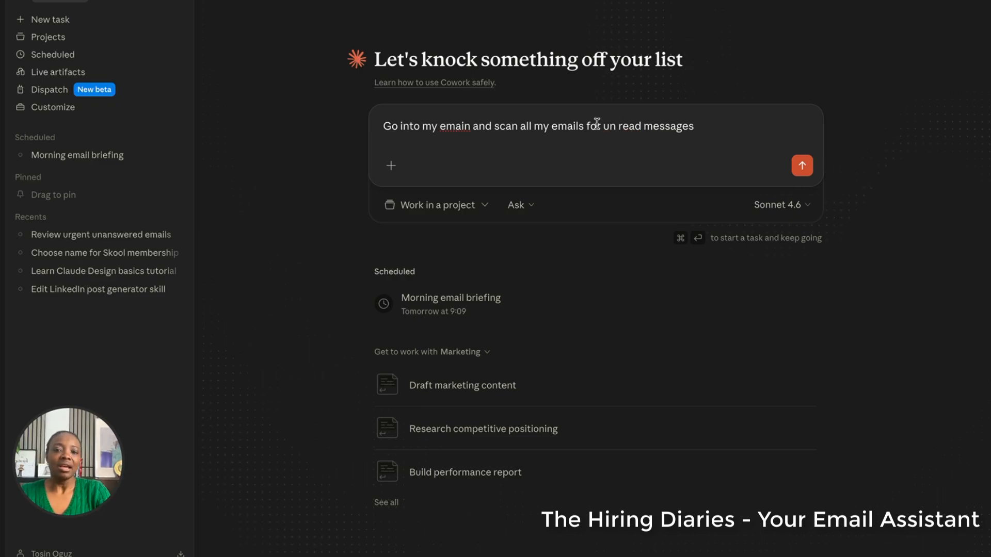
key(BackSpace)
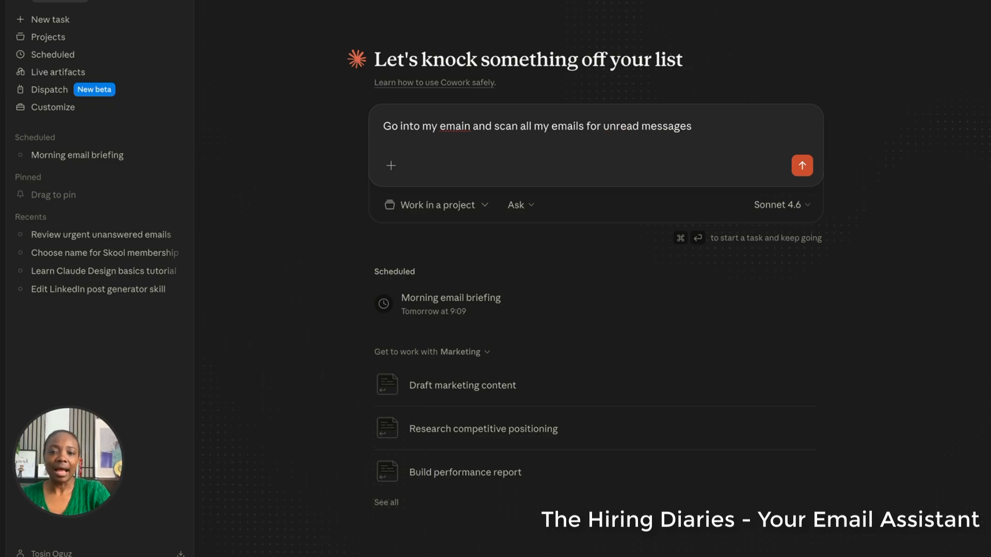
click(468, 126)
key(BackSpace)
text(l)
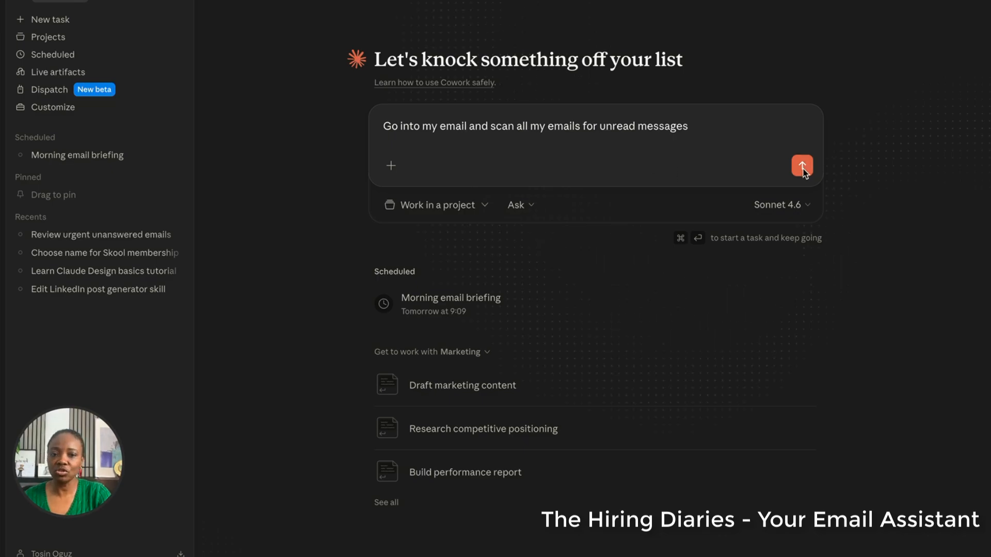
click(802, 166)
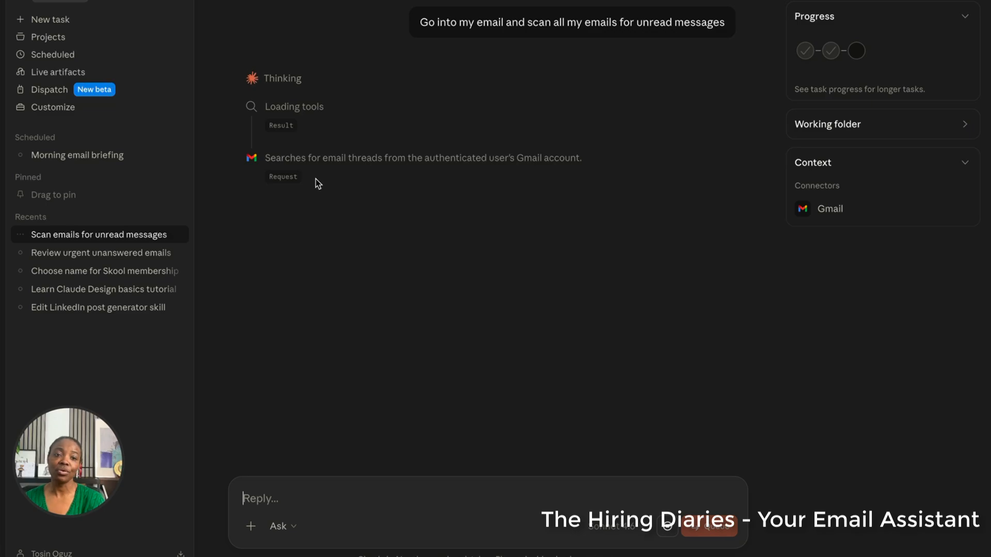
Check the task's progress and read through the generated summary of unread emails, including the items needing attention.
click(967, 18)
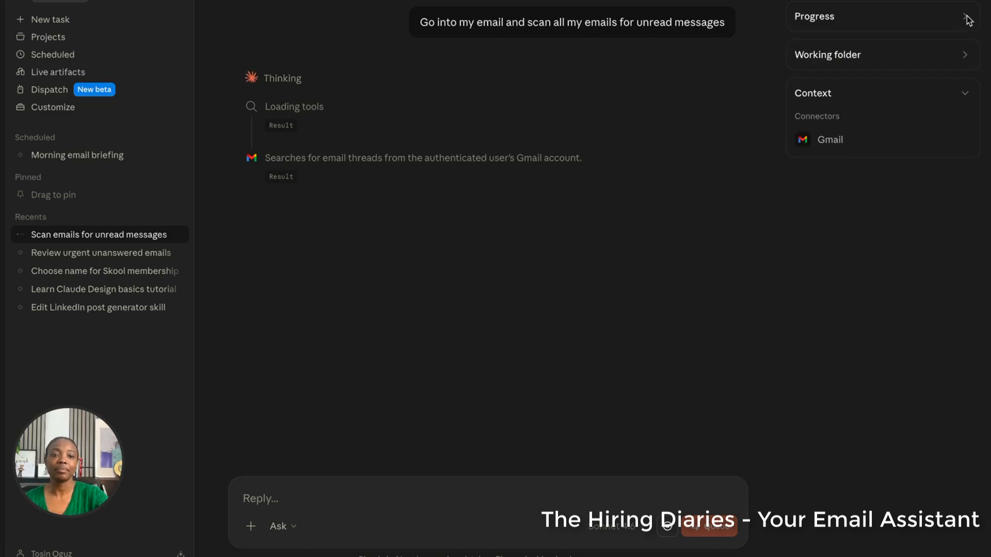
click(966, 18)
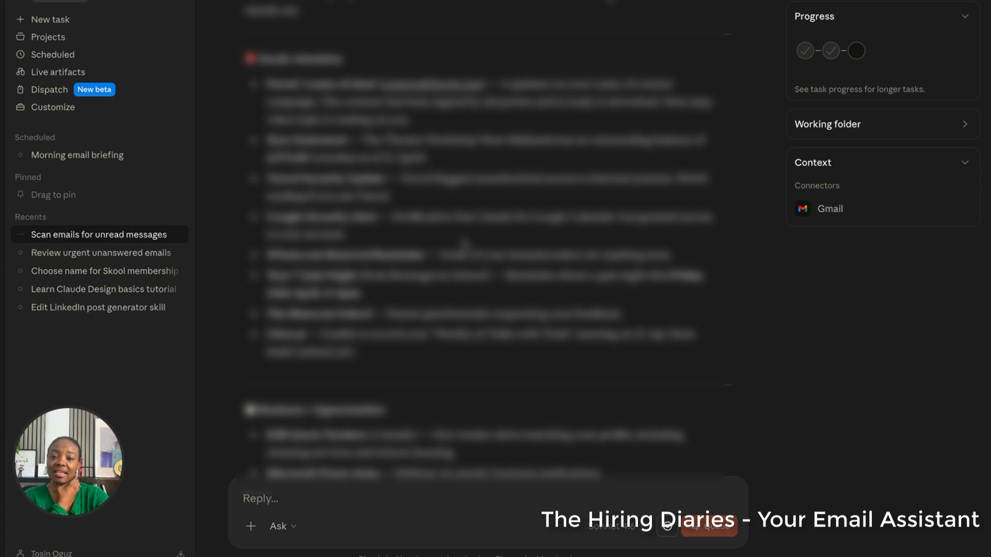
scroll(464, 244, down, 5)
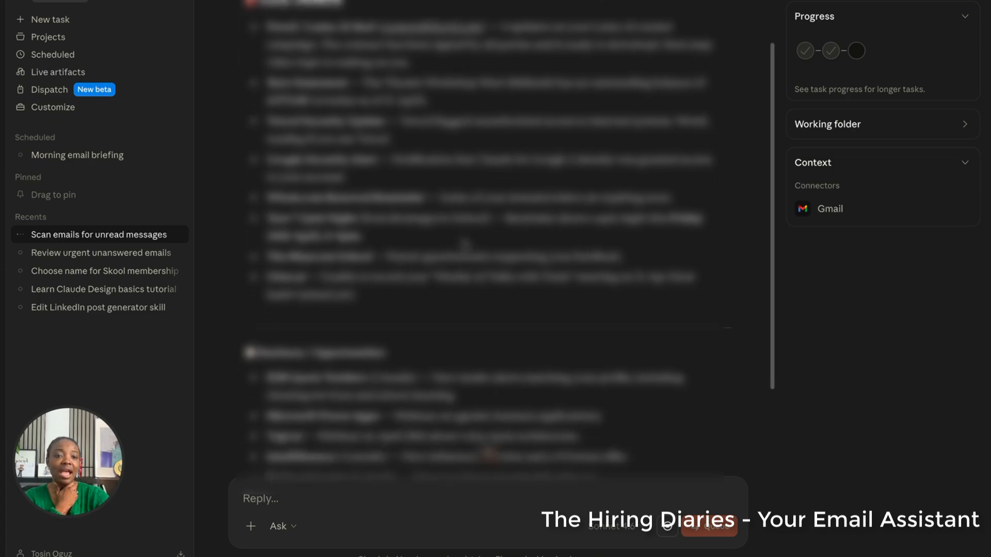
scroll(464, 244, down, 9)
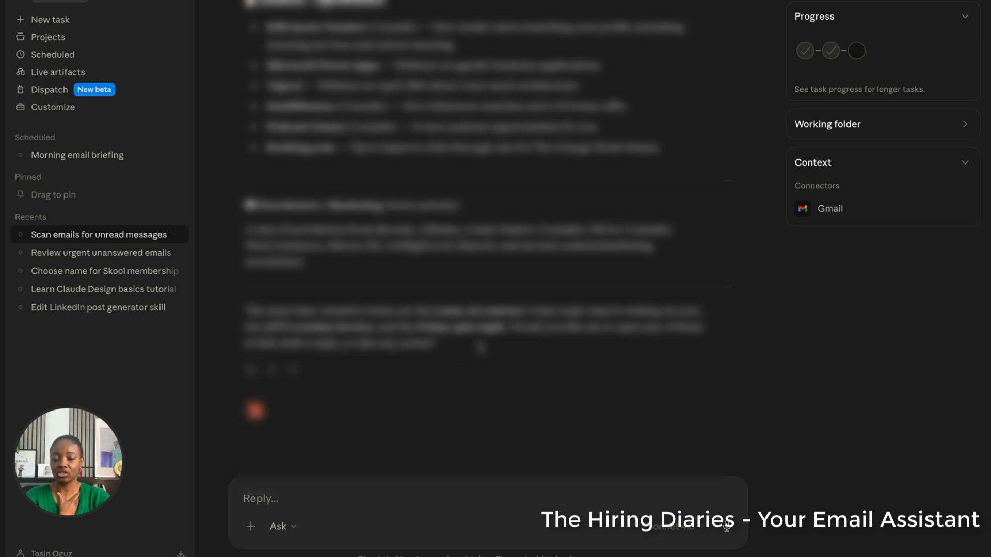
scroll(480, 347, up, 3)
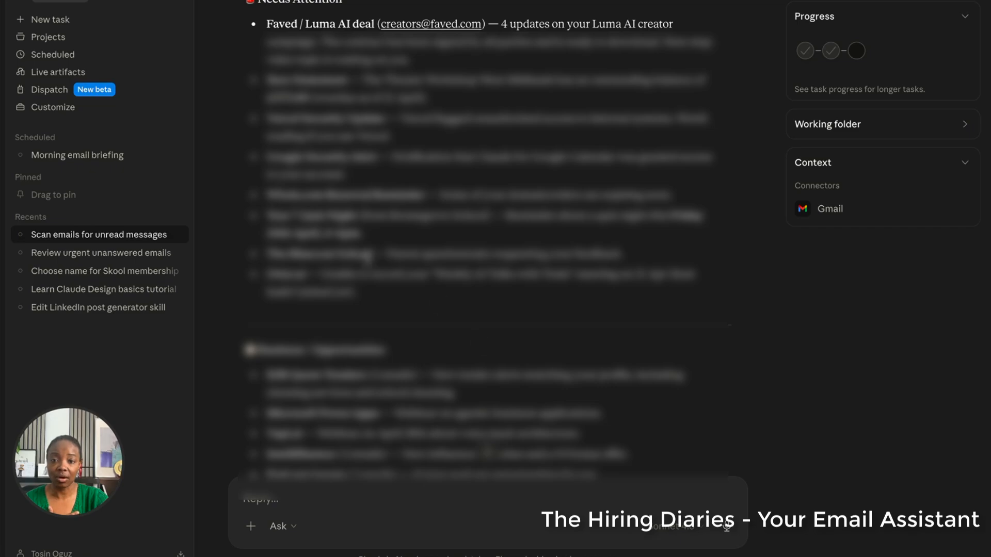
scroll(392, 237, up, 4)
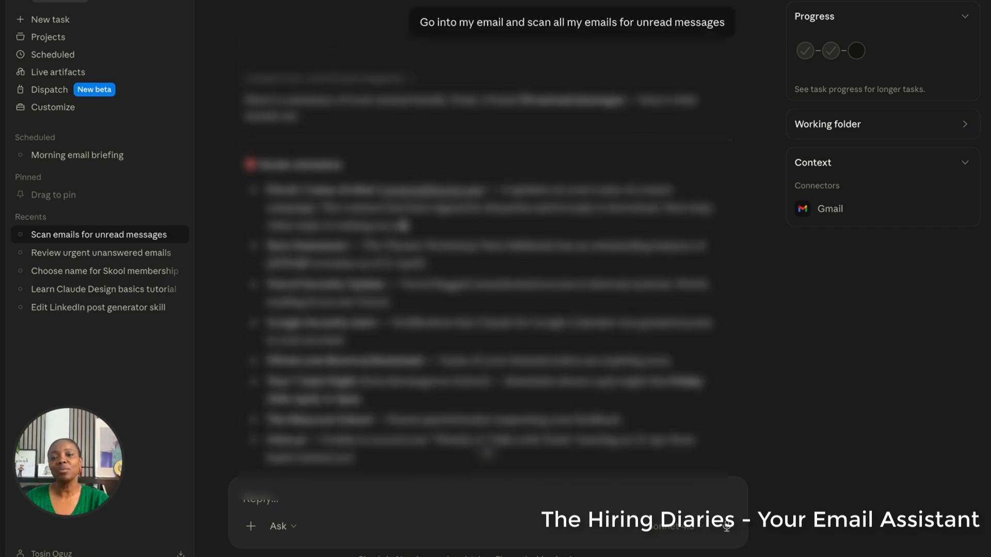
Send the follow-up "can you also go into my calender and pull up all my meetings for the day ," in the current task.
click(377, 506)
text(can)
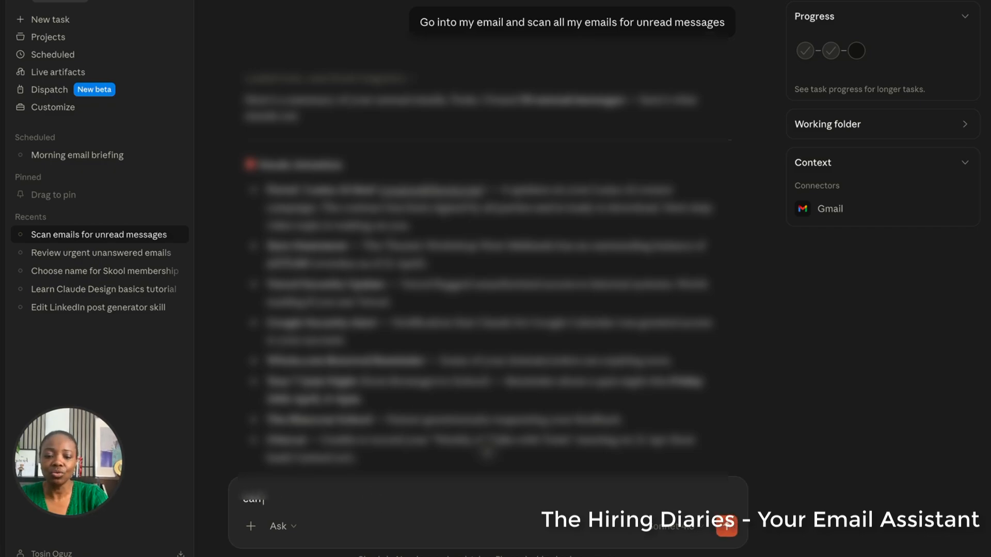
text( you also go)
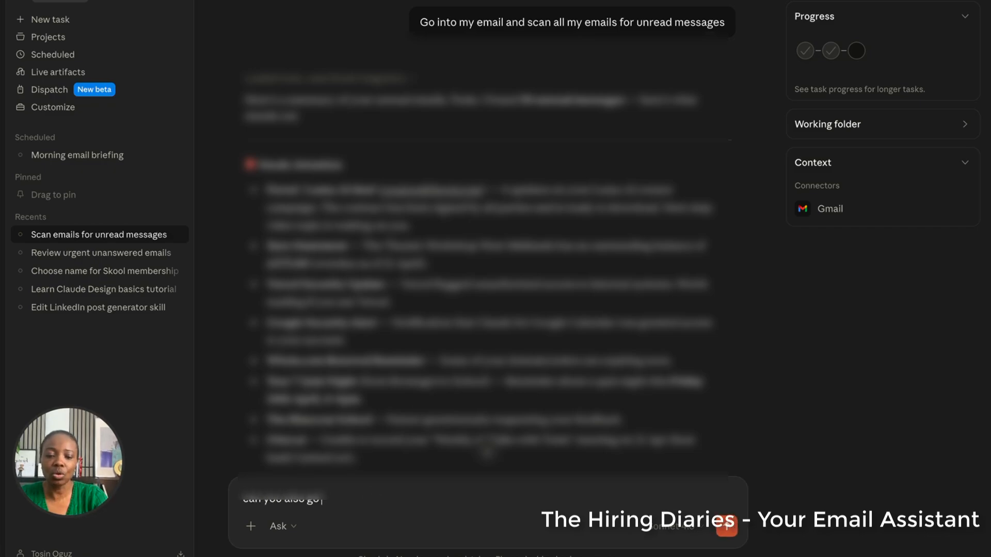
text( into my ca)
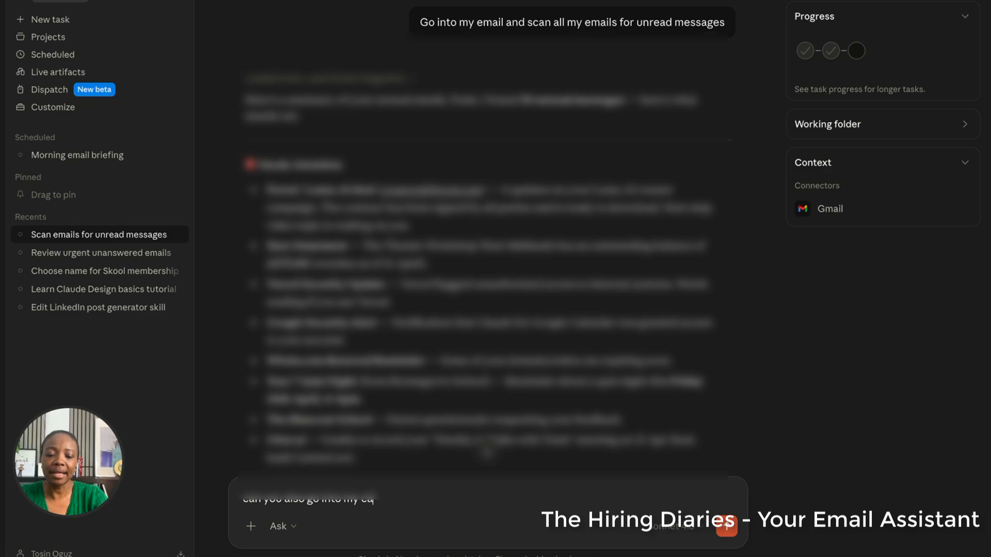
text(lender and)
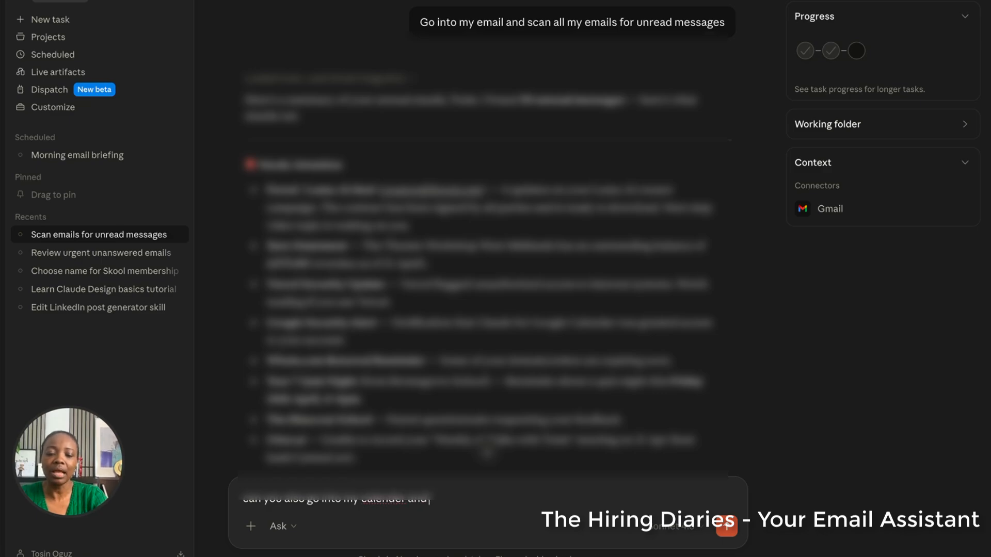
text( pull)
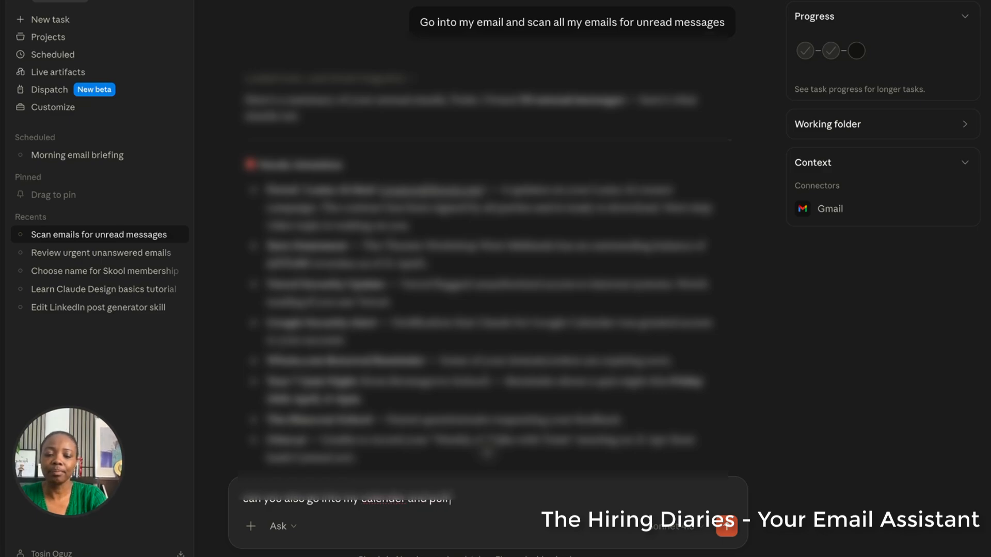
text( up all mmy)
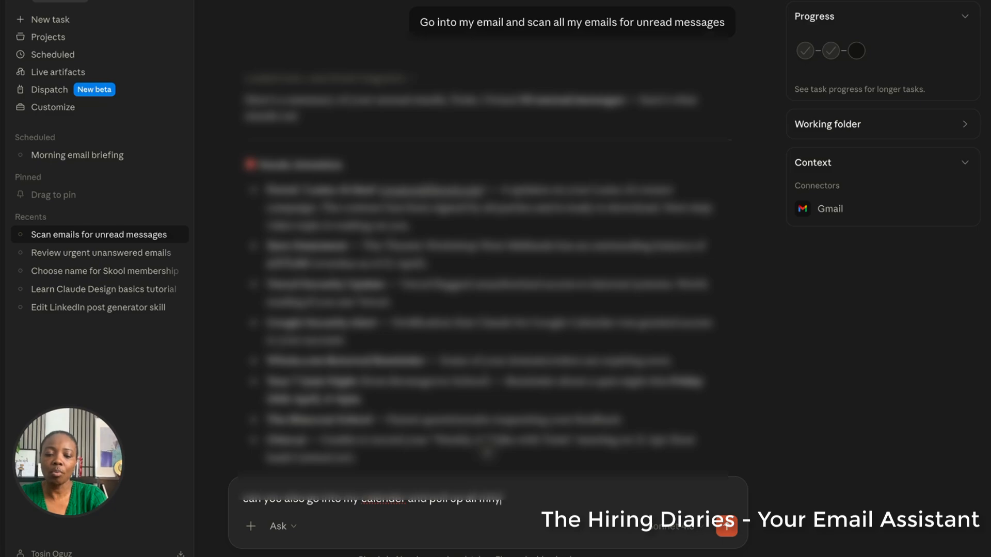
text( meetings f)
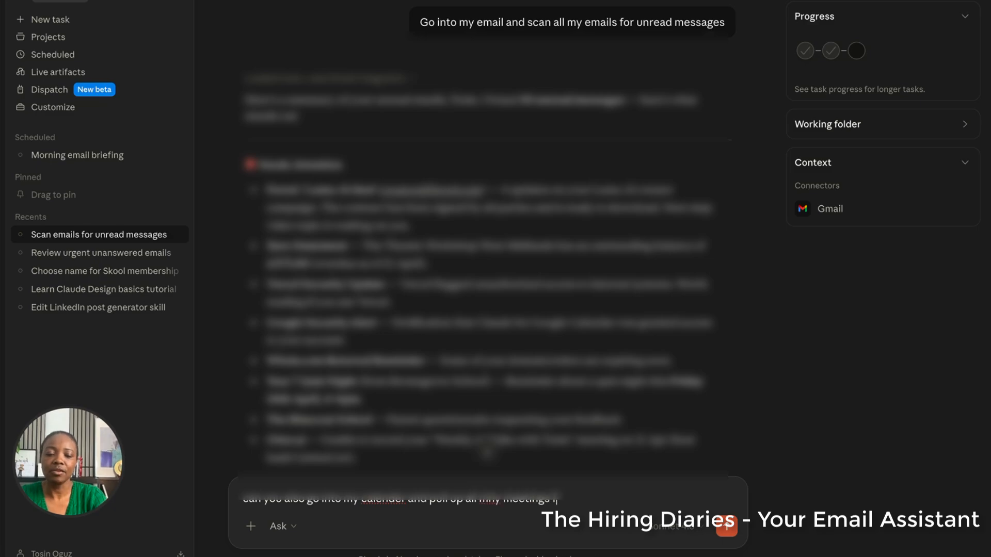
text(or the day ,)
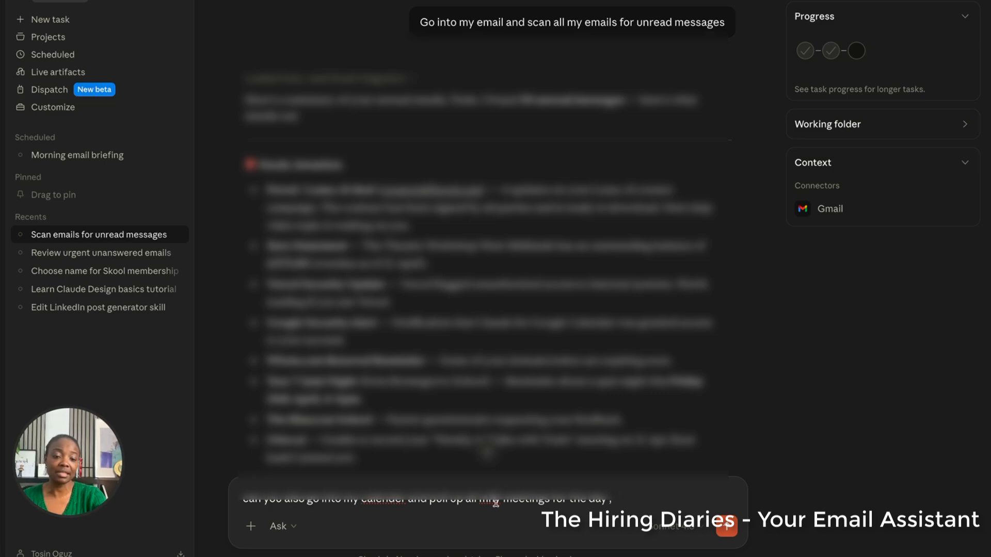
click(726, 527)
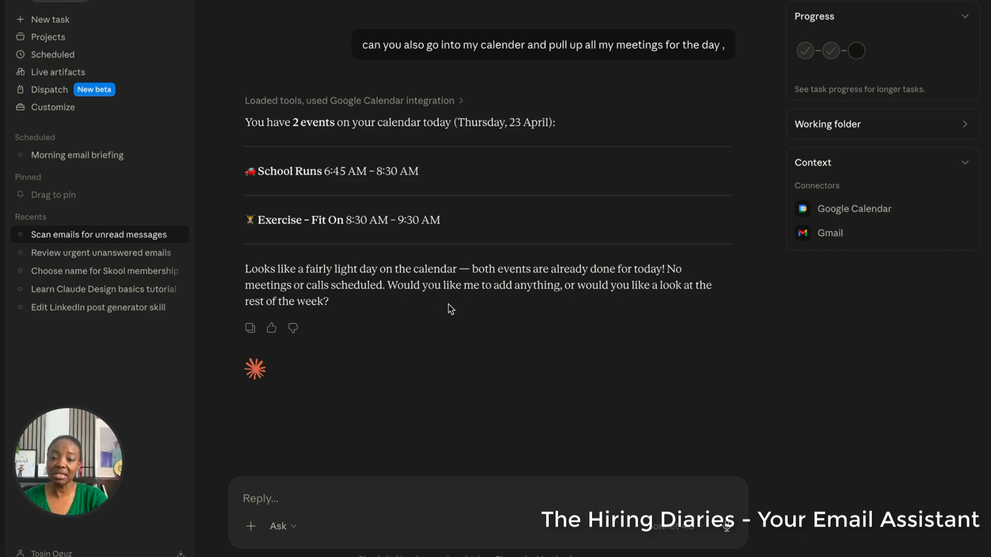
Draft a reply reading "please add an event in my calender for this sfternoon at two".
click(342, 496)
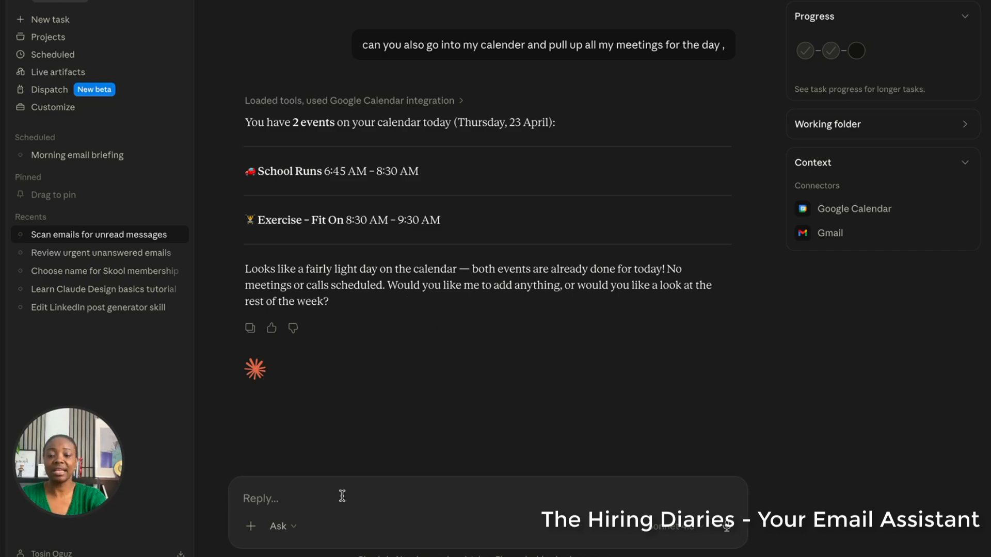
text(can)
key(BackSpace)
key(BackSpace)
key(BackSpace)
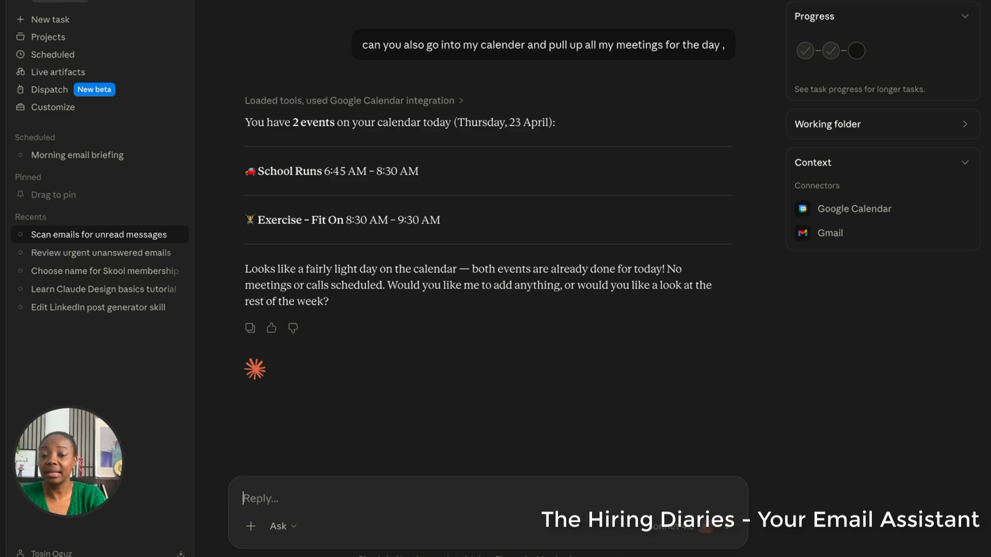
text(please )
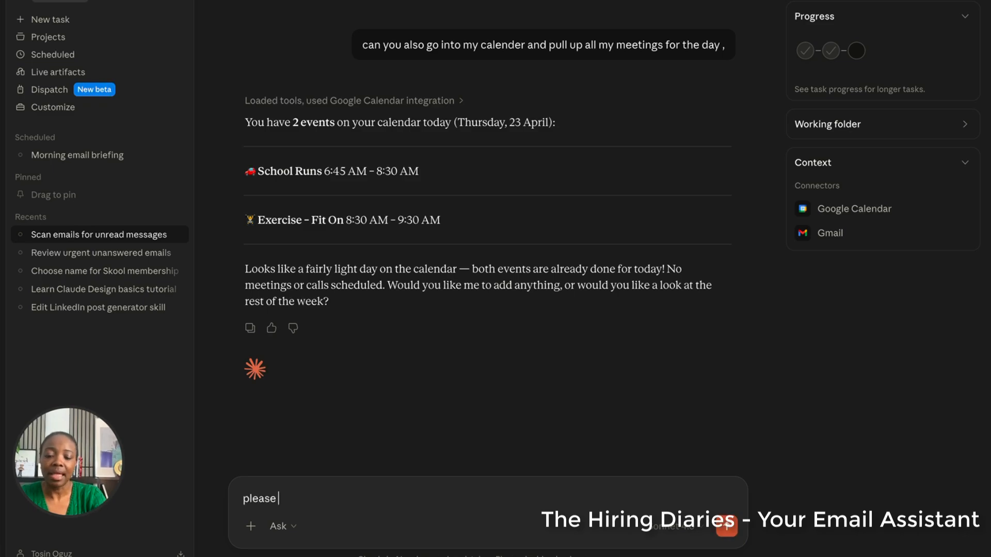
text(add)
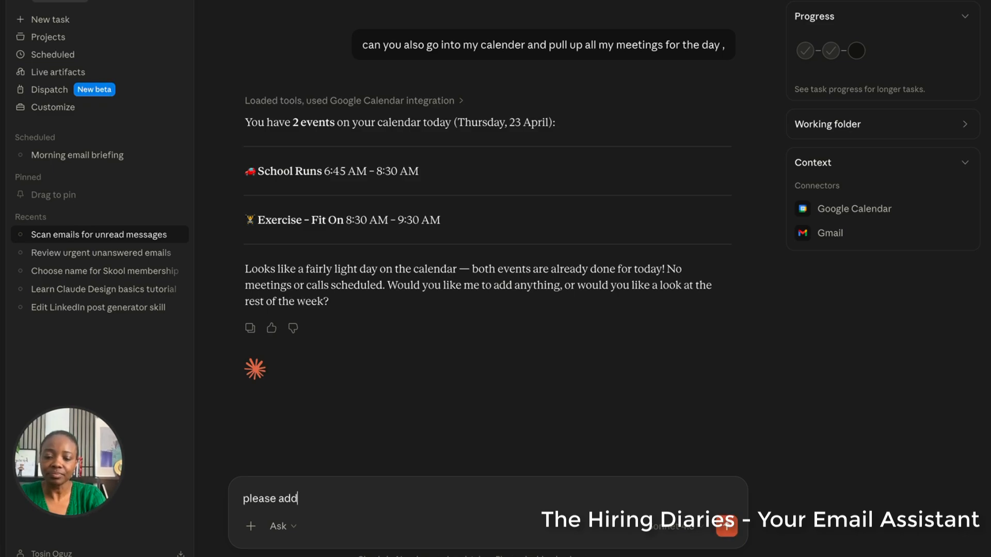
text( an event )
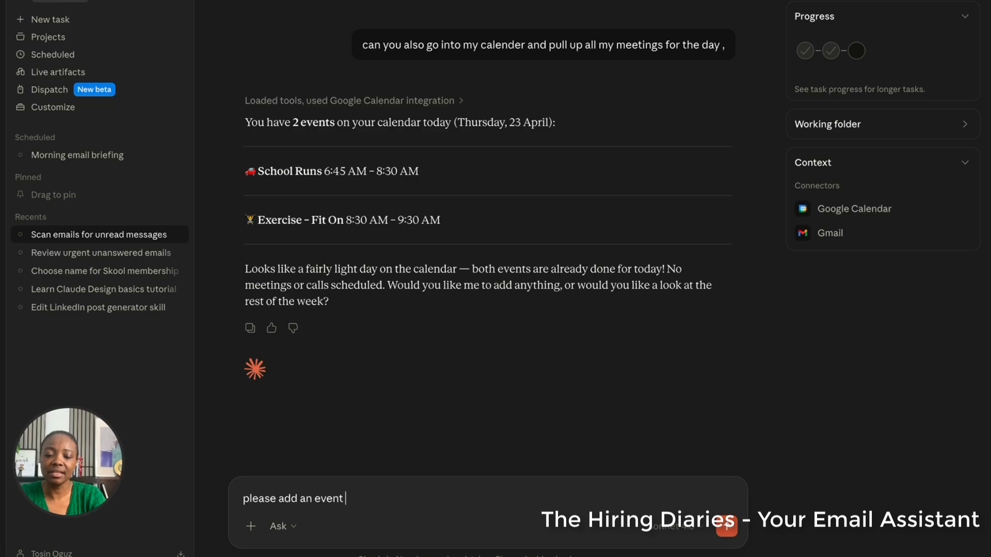
text(in my cal)
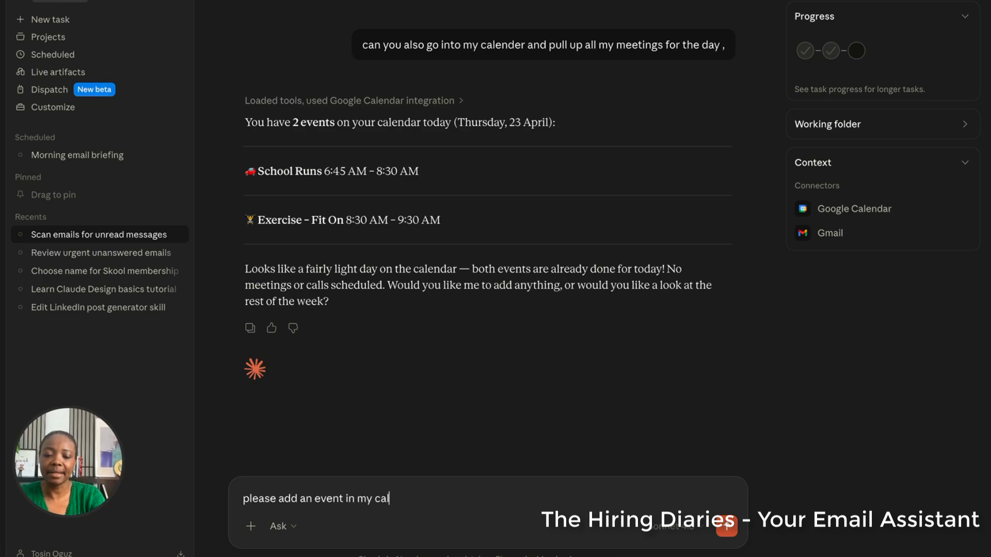
text(ender for th)
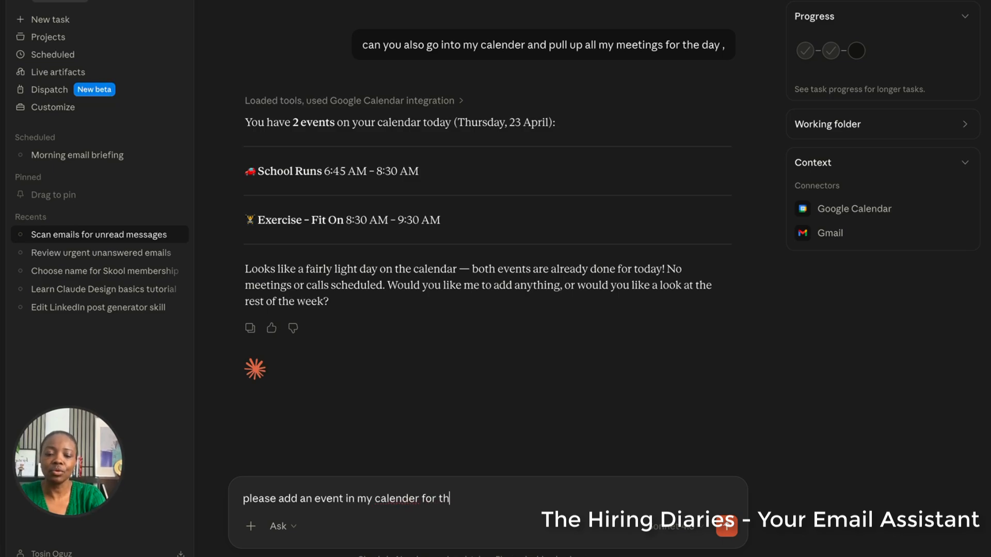
text(is sftern)
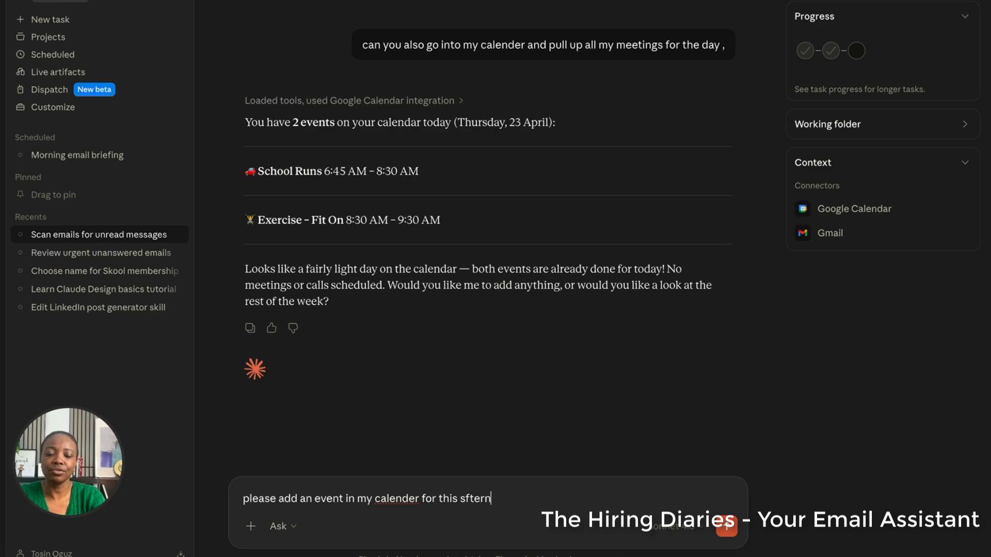
text(oon)
text( at two)
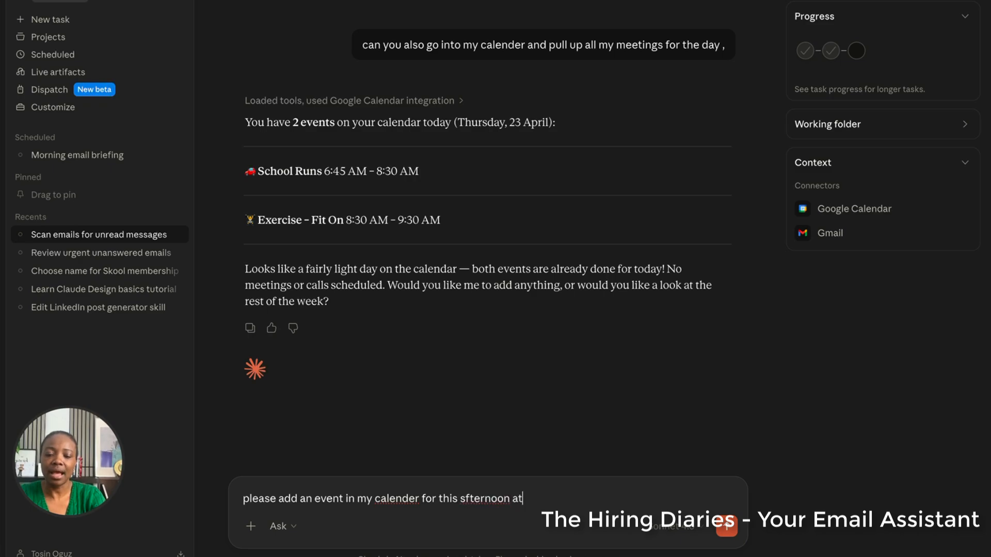
text(o to)
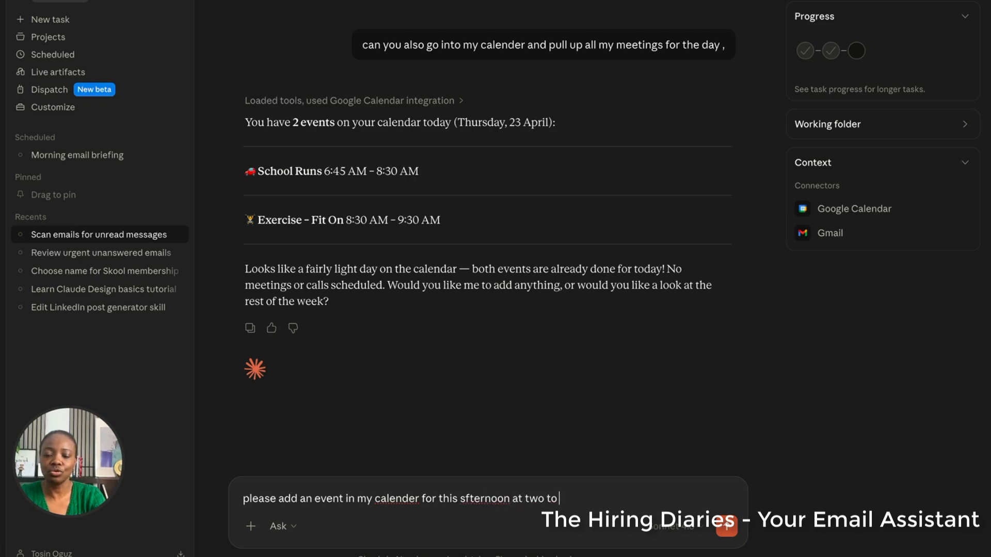
text( discus)
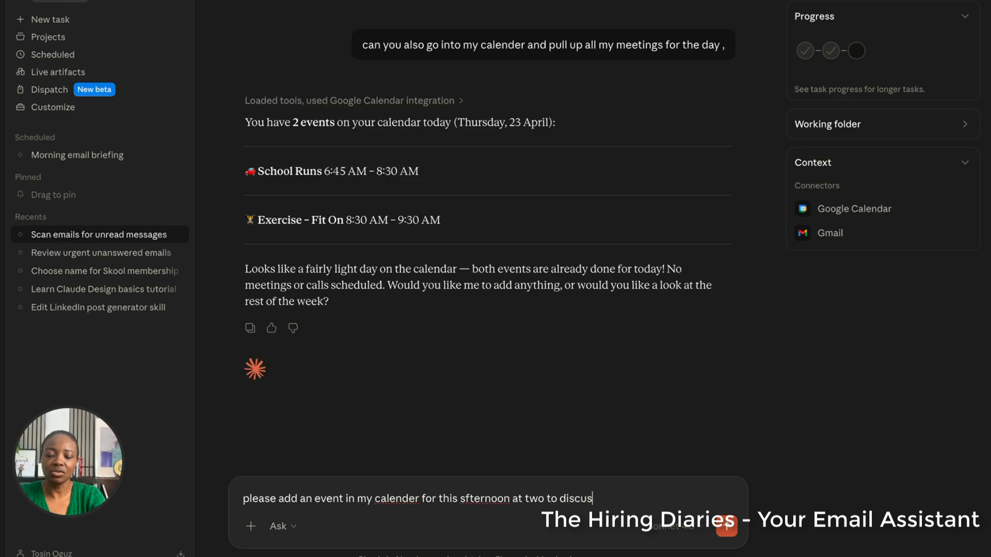
text( abot)
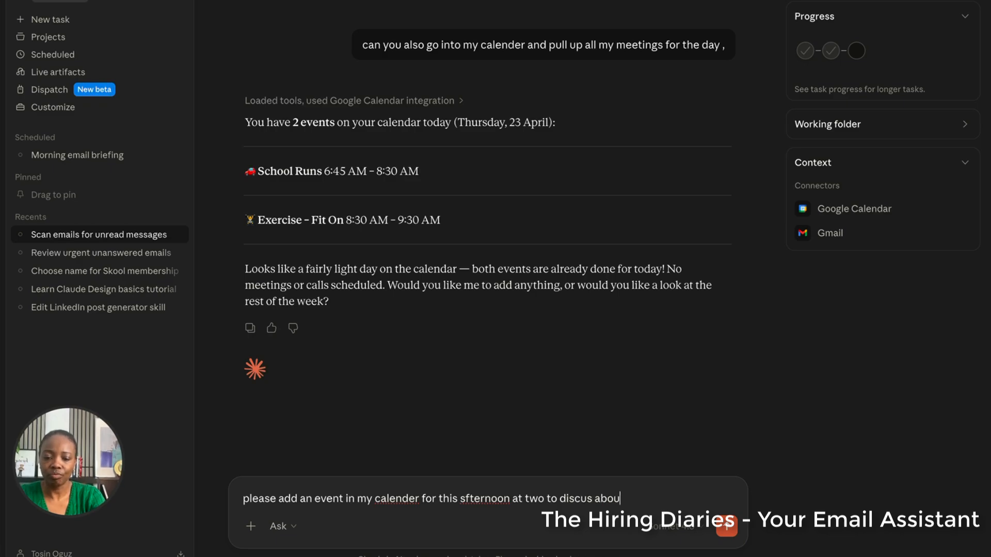
key(BackSpace)
key(BackSpace)
key(BackSpace)
key(BackSpace)
key(BackSpace)
key(BackSpace)
key(BackSpace)
key(BackSpace)
key(BackSpace)
key(BackSpace)
key(BackSpace)
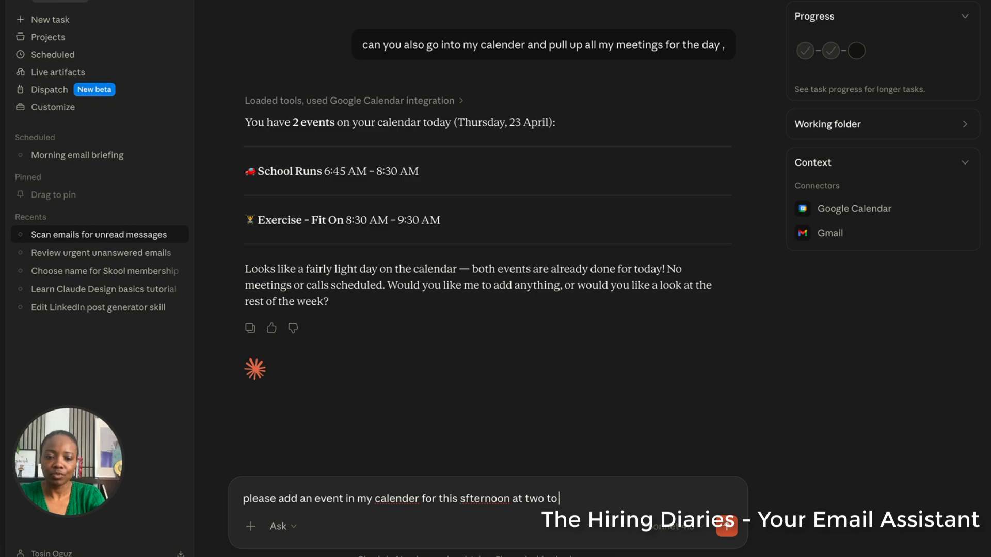
key(BackSpace)
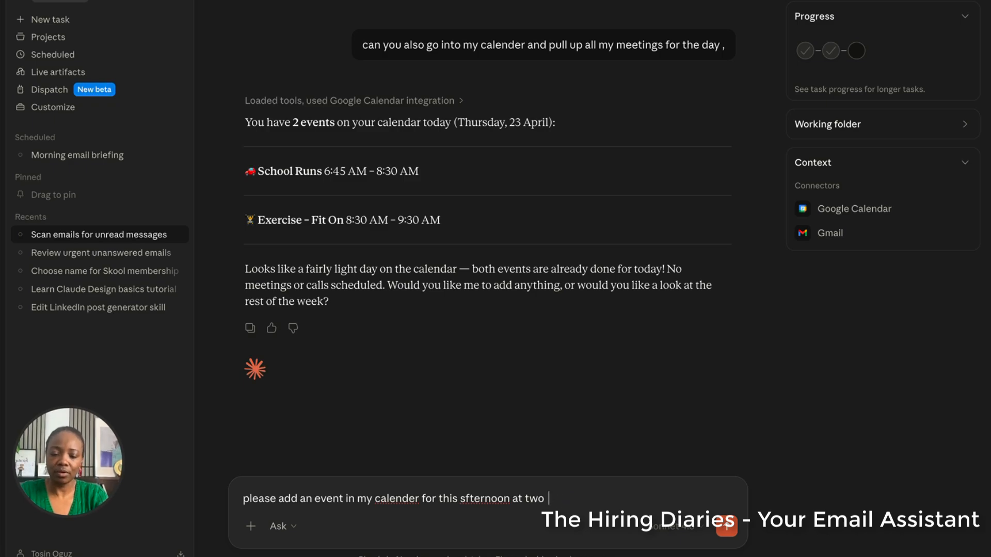
Complete the drafted reply with "for a client meeting about CLaude training" and submit it.
text(sfternoon at two  fo)
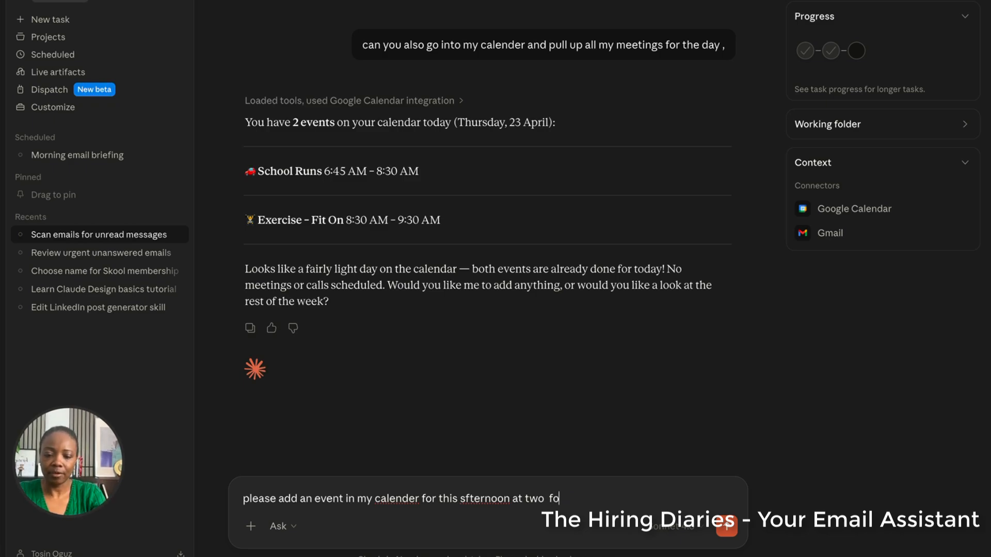
text(r a clien)
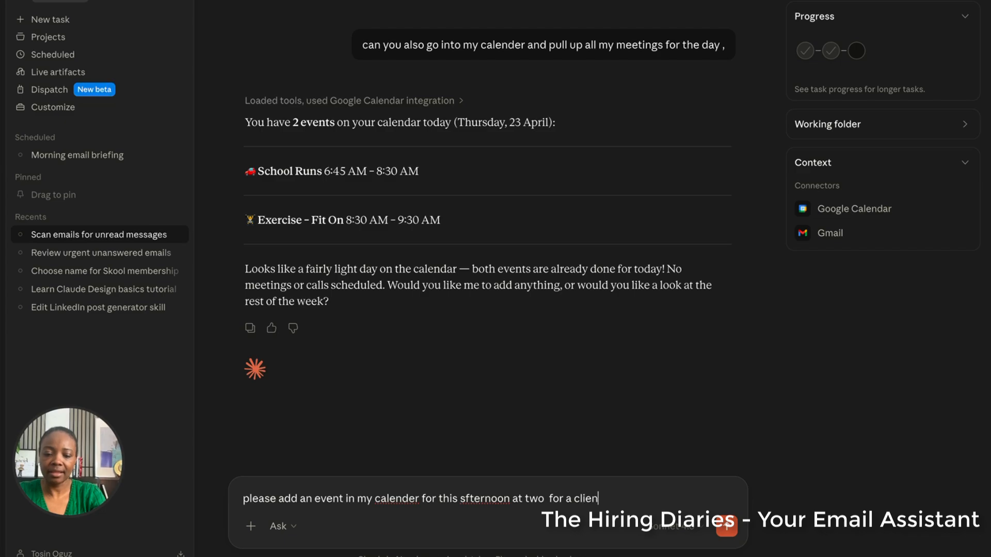
text(t meeting about)
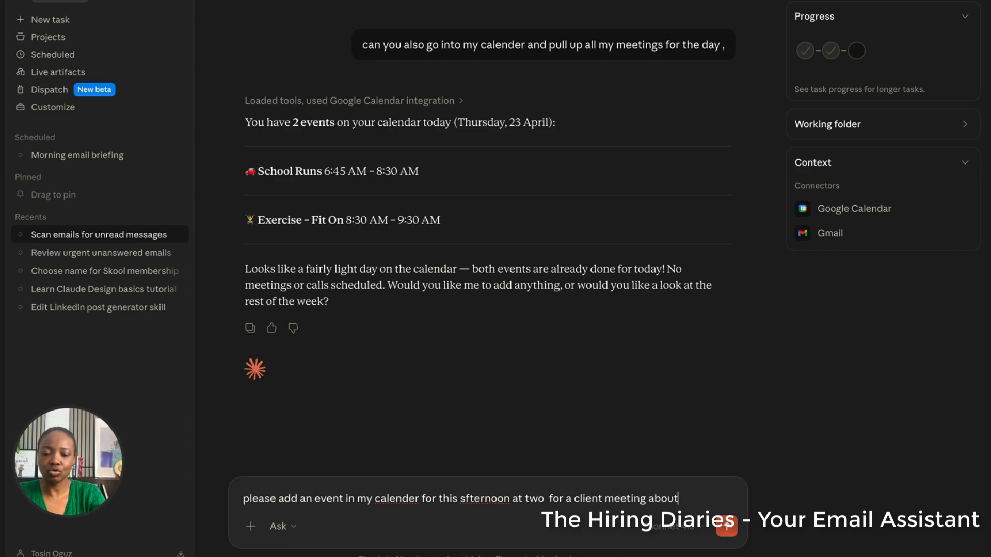
text( CLa)
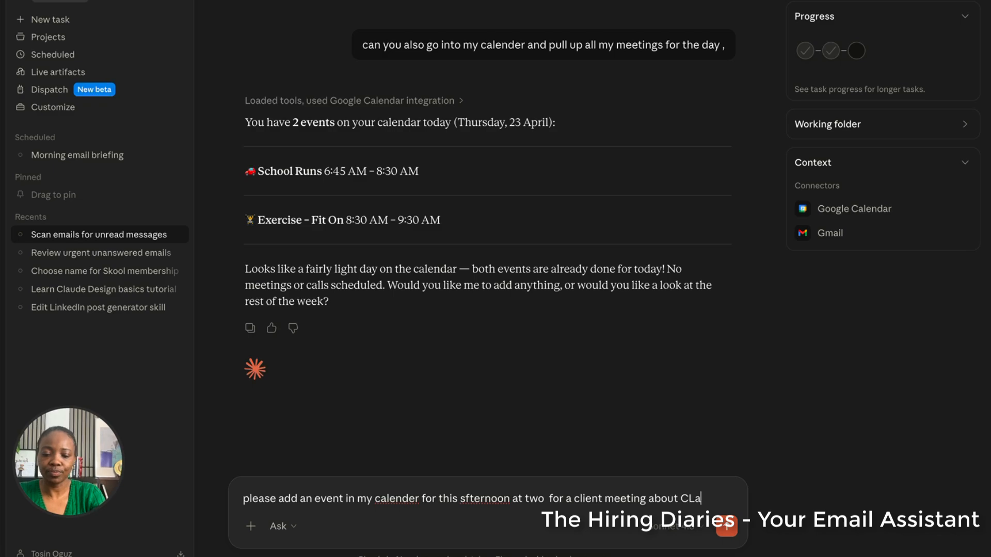
text(ude trainin)
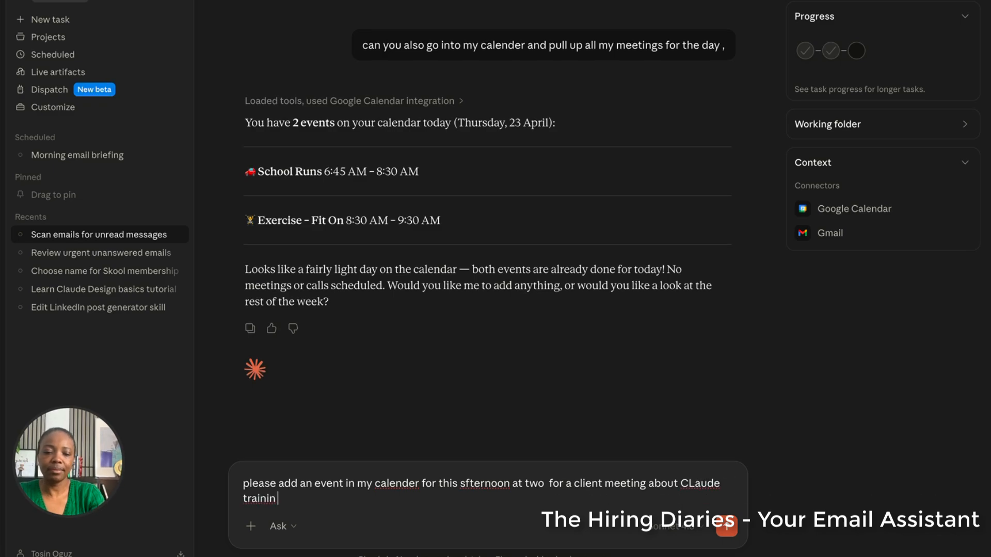
text(g)
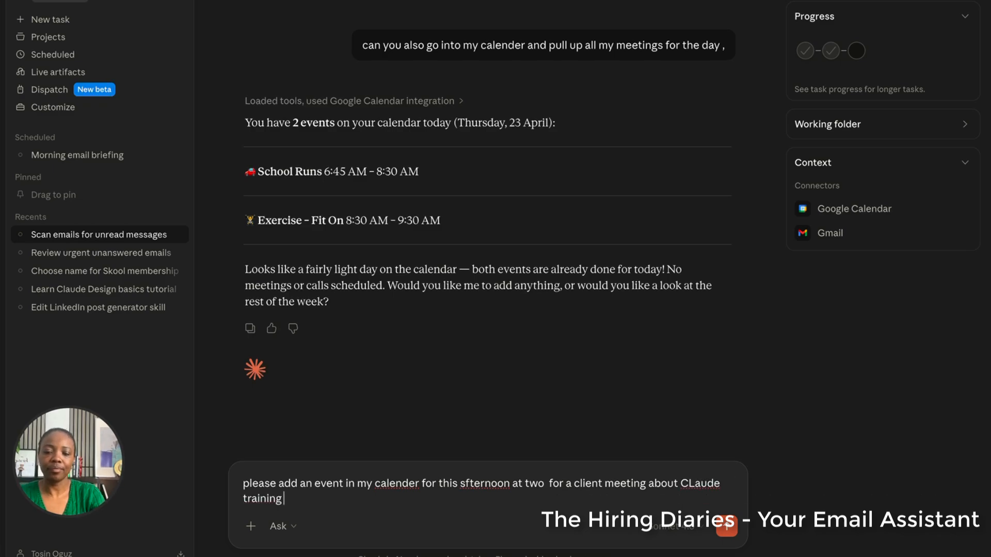
click(727, 530)
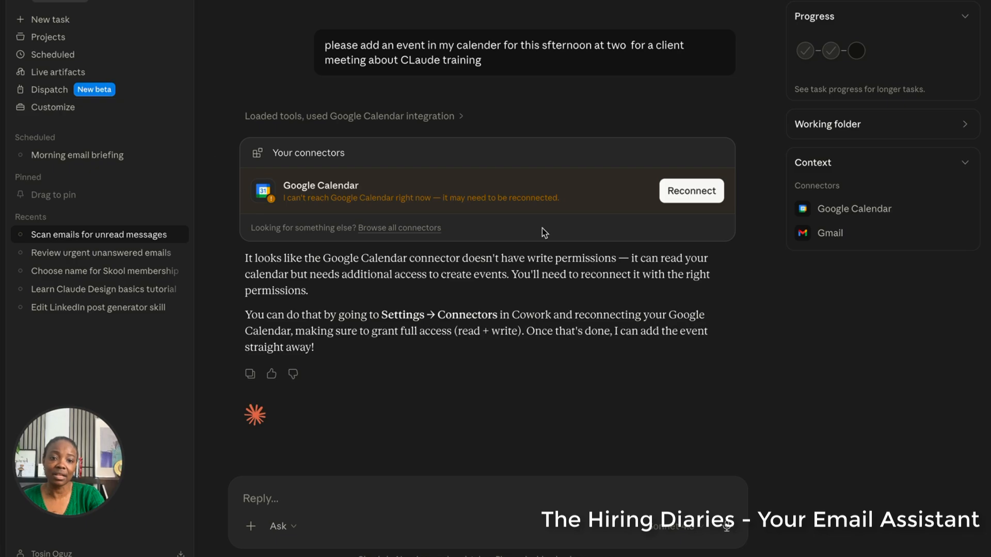
Try to reconnect the Google Calendar connector from the reply, and switch back from the Google sign-in page to Claude.
click(714, 200)
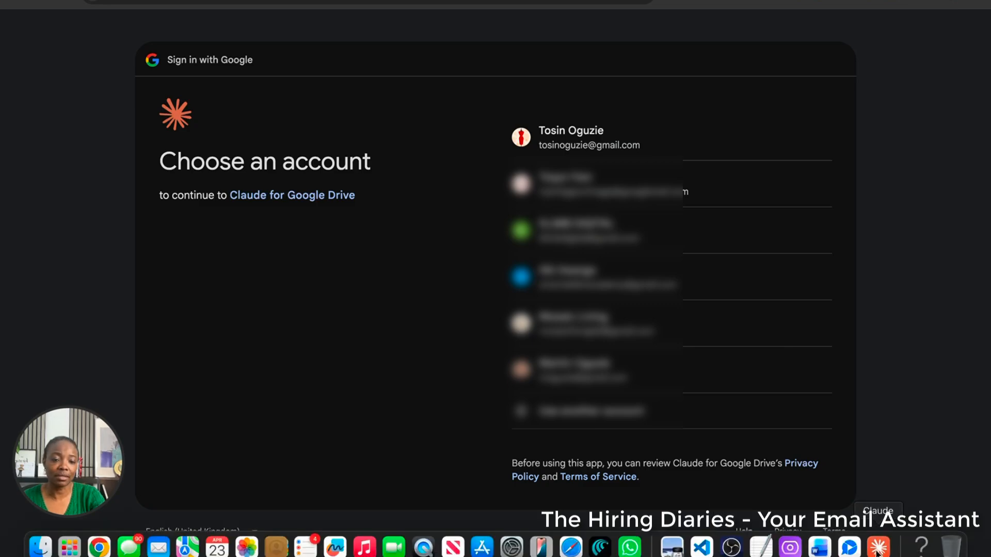
click(878, 552)
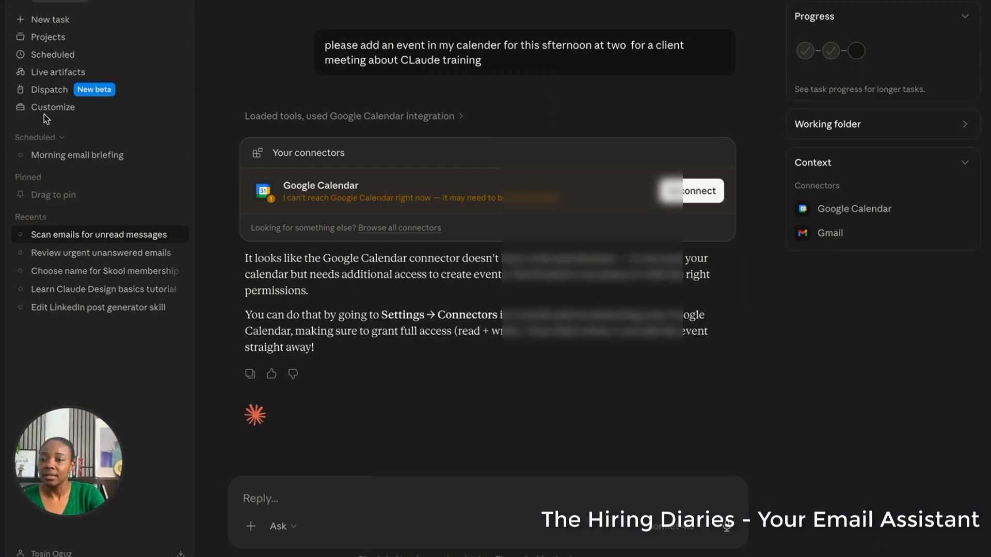
Set the Google Calendar connector's permission for updating a calendar event to Always allow.
click(50, 108)
click(79, 20)
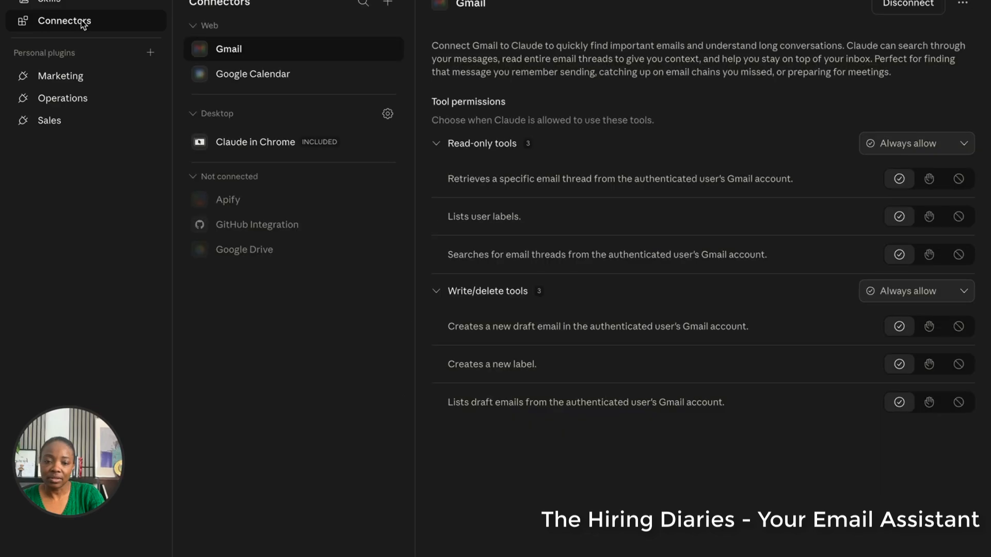
click(251, 76)
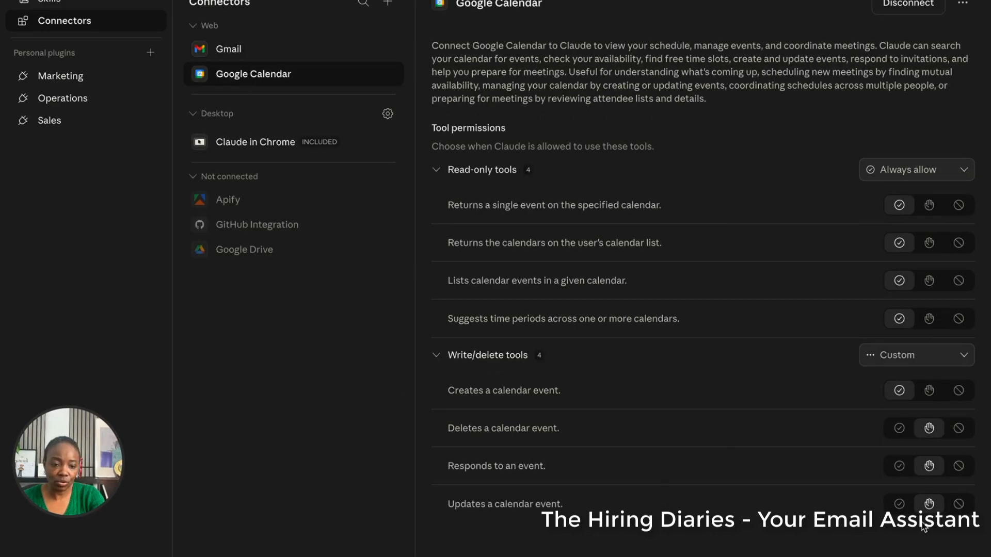
click(899, 504)
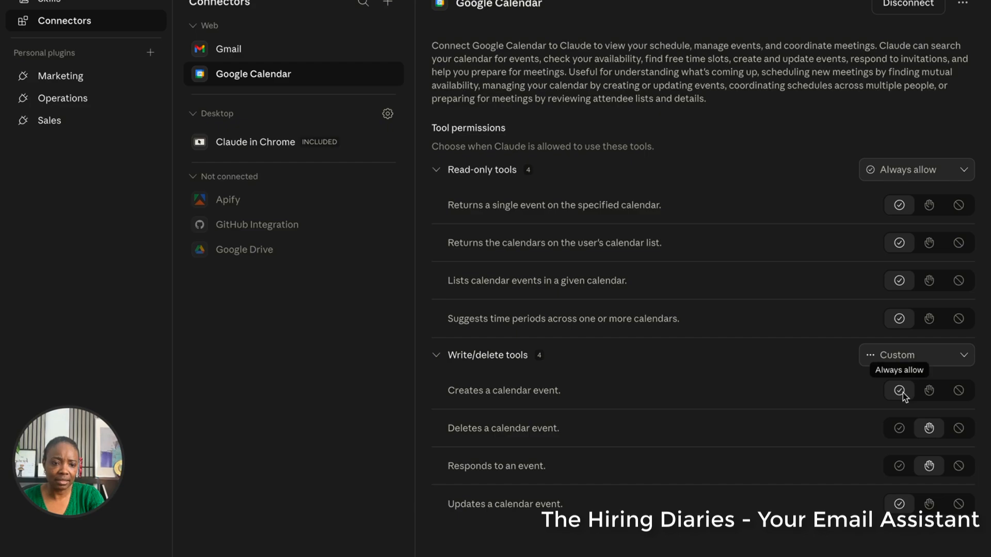
Set the Google Calendar connector's permissions for deleting a calendar event and responding to an event to Always allow.
click(901, 429)
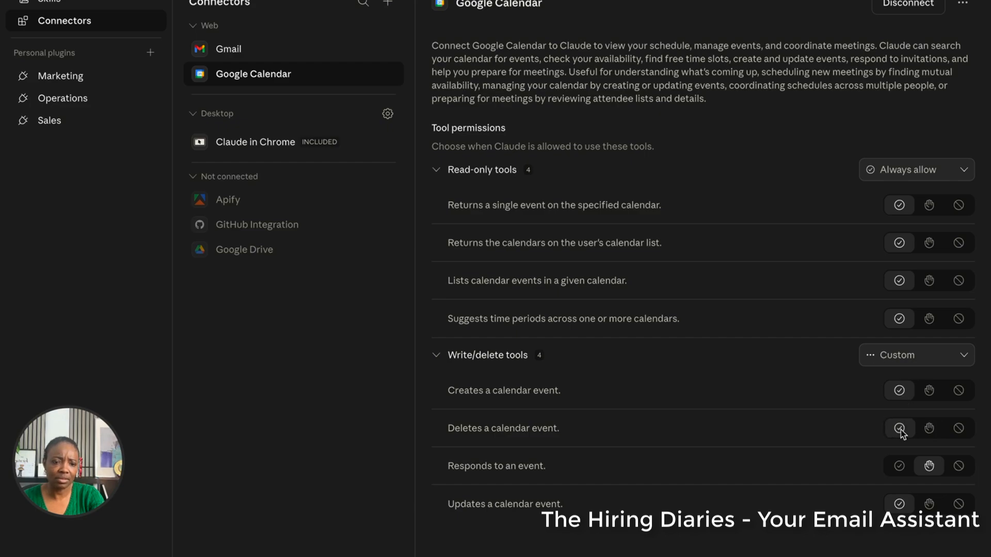
click(899, 466)
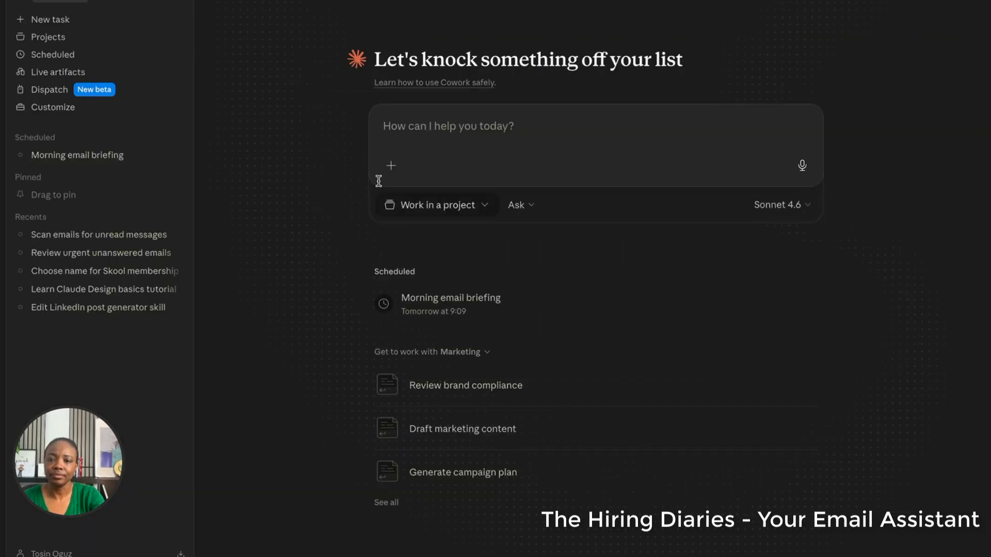
Reopen the "Scan emails for unread messages" task and submit the reply "lets try again".
click(110, 236)
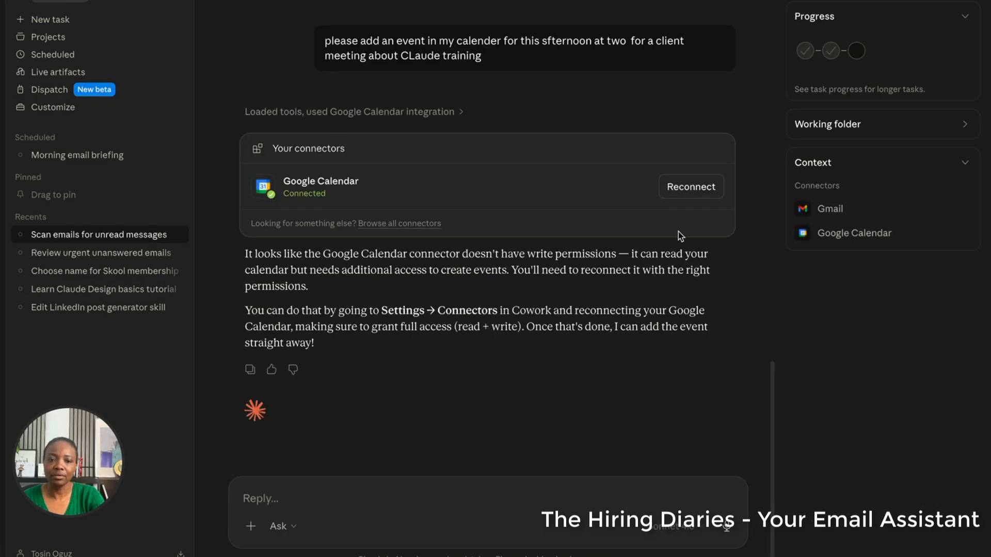
click(340, 499)
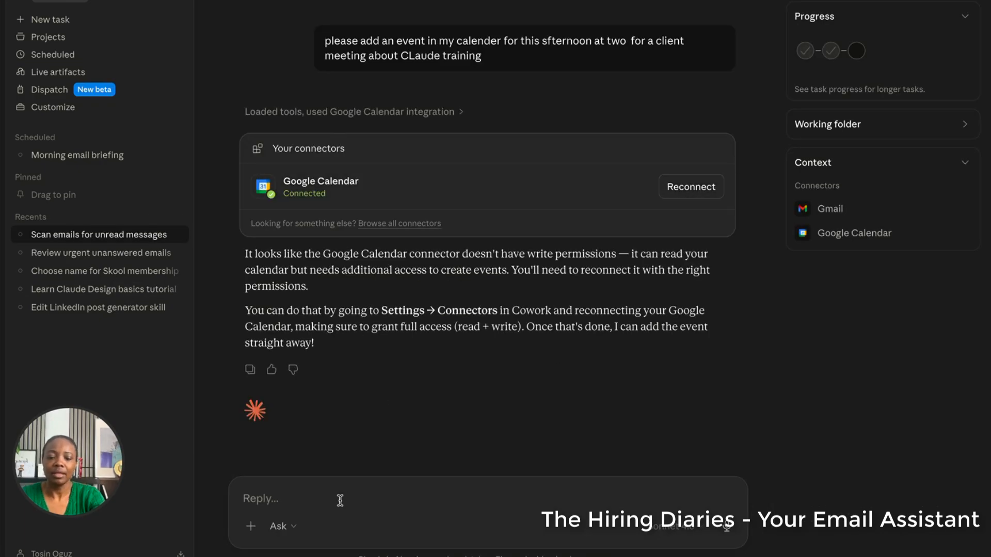
text(le)
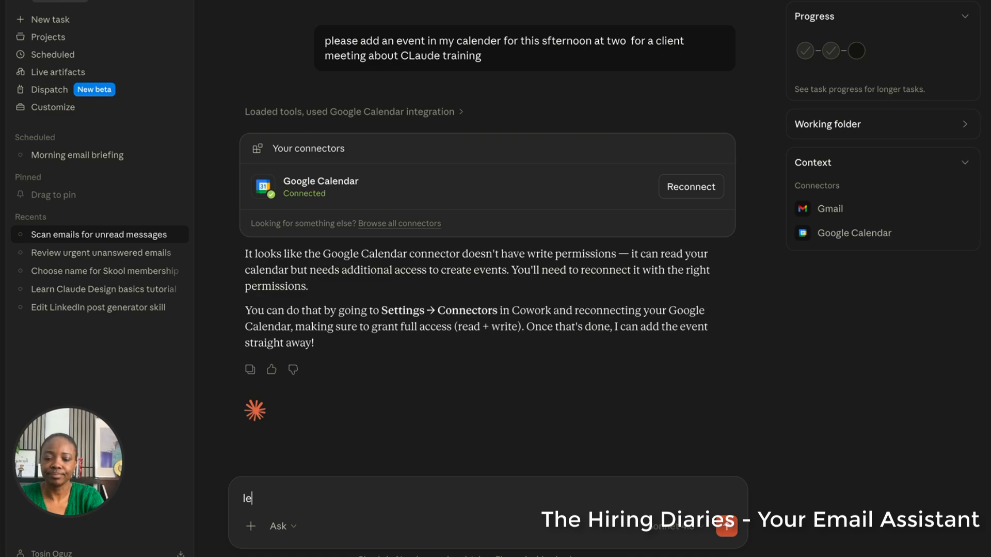
text(ts try )
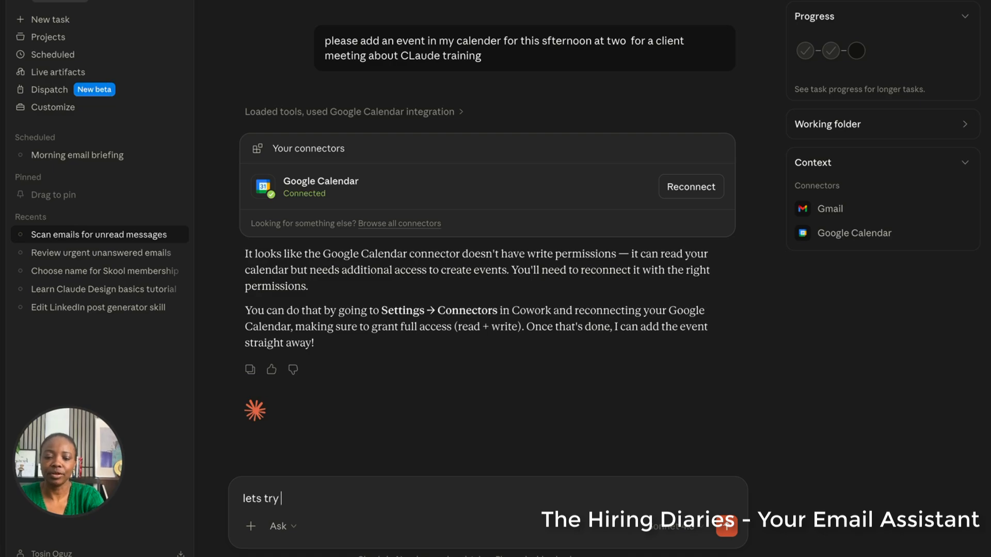
text(again)
key(Return)
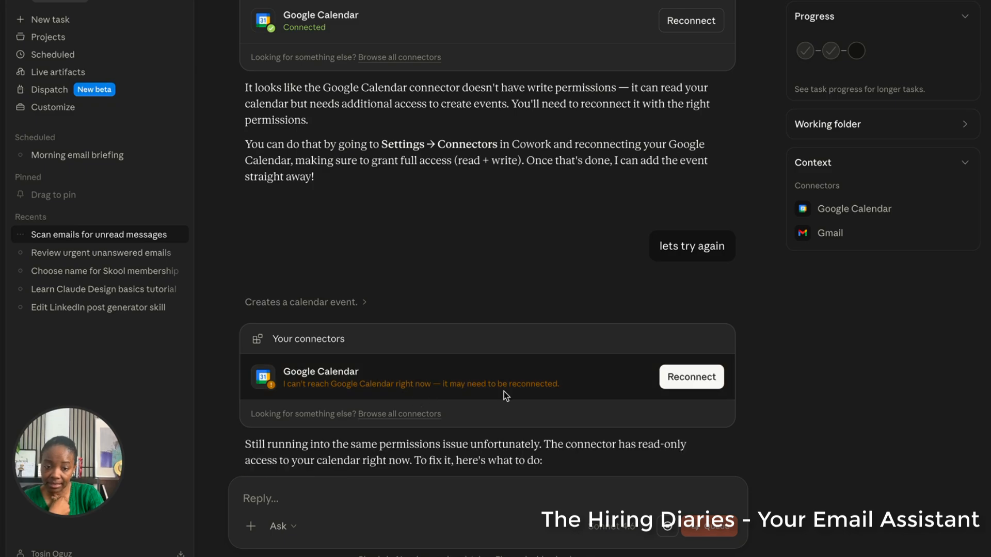
Try to reconnect Google Calendar from the latest reply with the first listed Google account, and switch back to Claude to read the instructions.
click(681, 383)
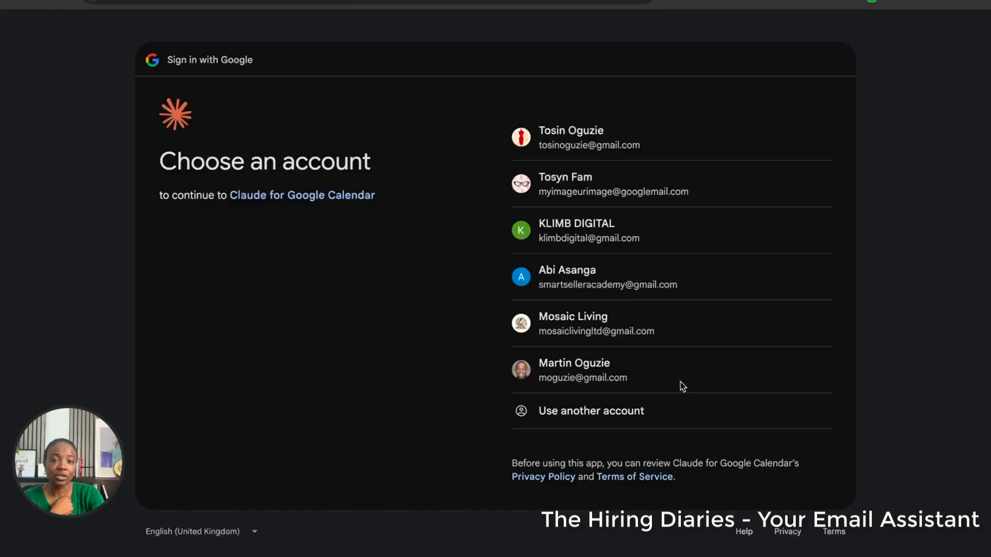
click(590, 143)
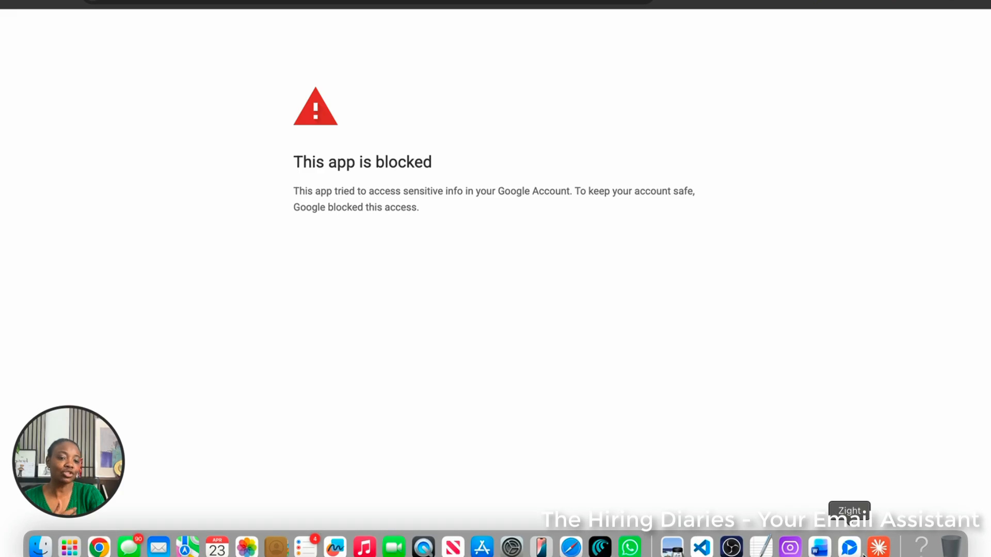
click(877, 546)
scroll(622, 438, down, 5)
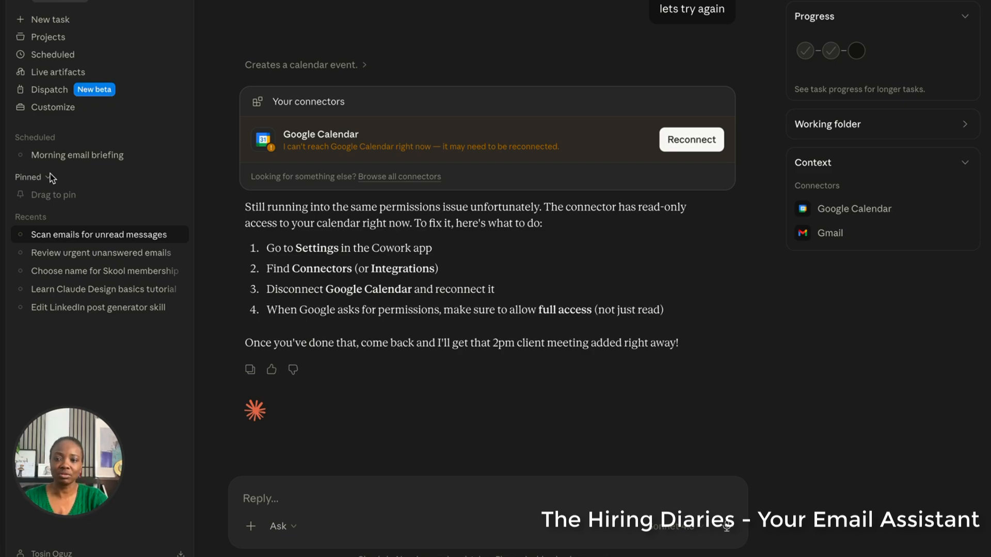
Start a new scheduled task and enter "MOrning Briefing" as its name.
click(53, 58)
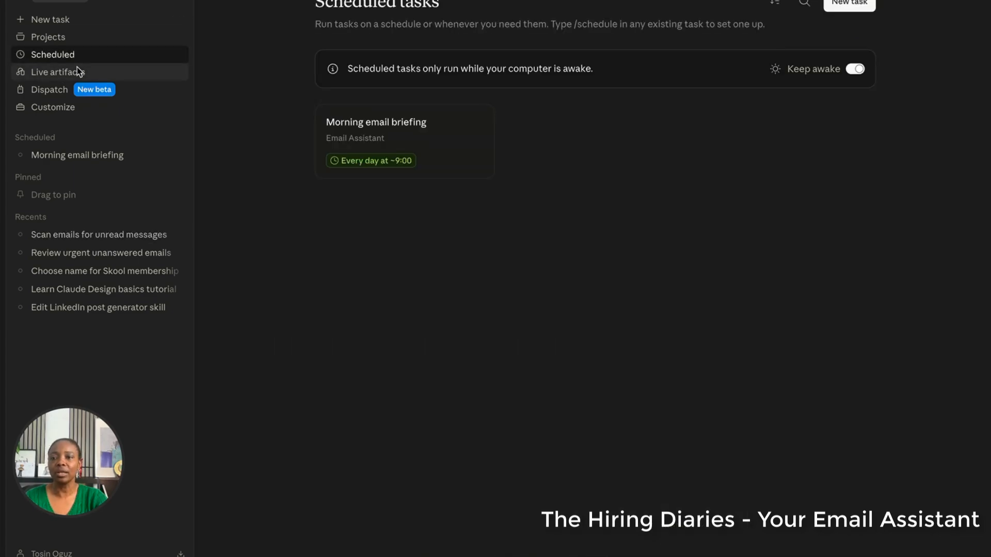
click(843, 5)
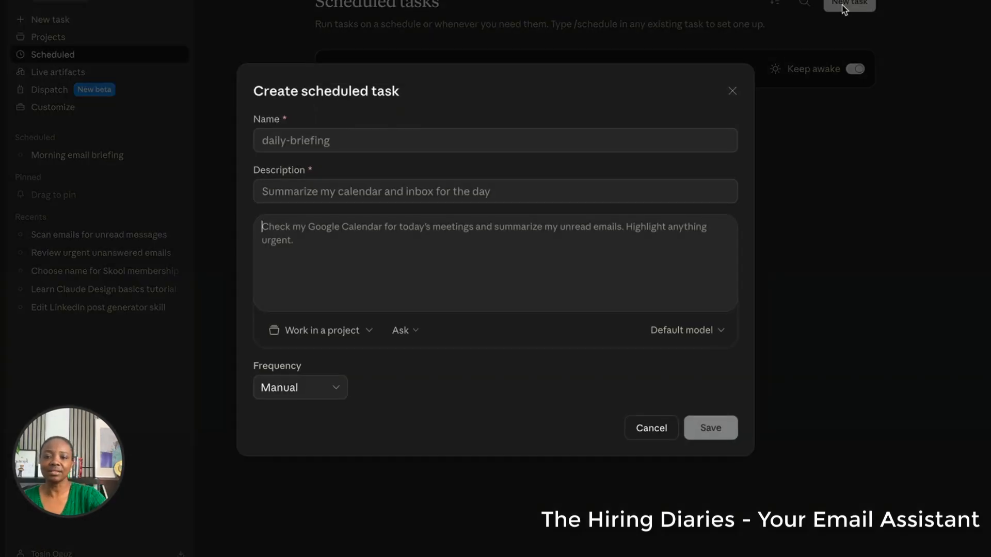
click(424, 138)
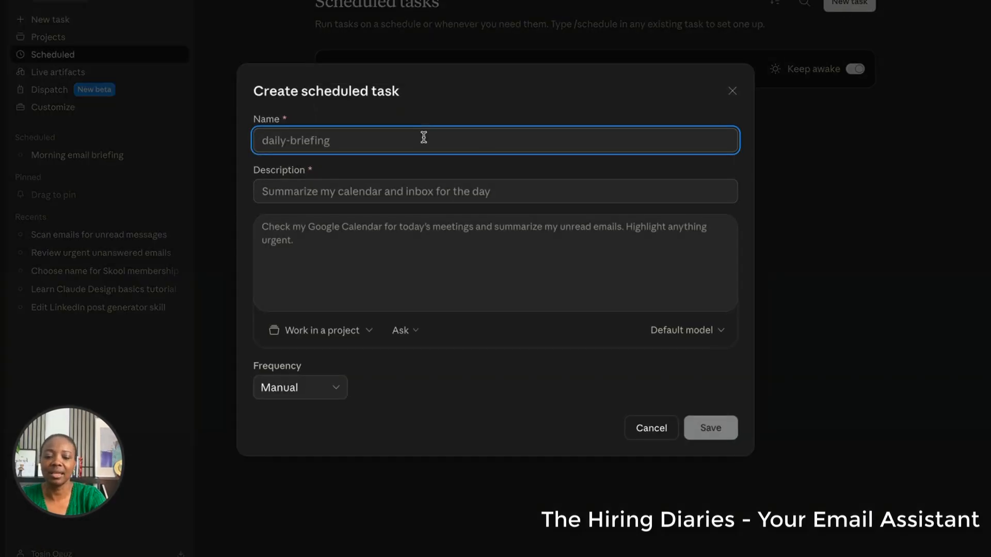
text(MOrning B)
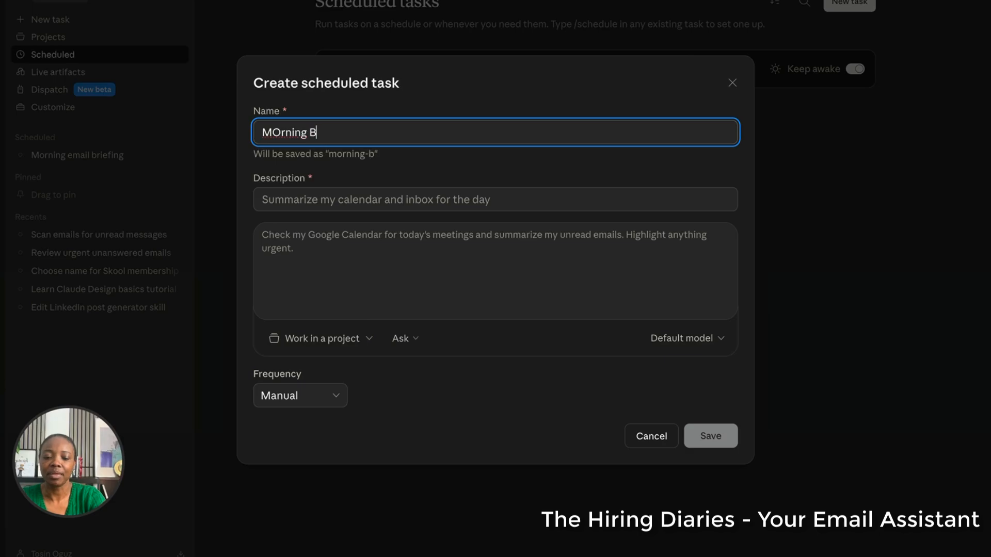
text(riefing)
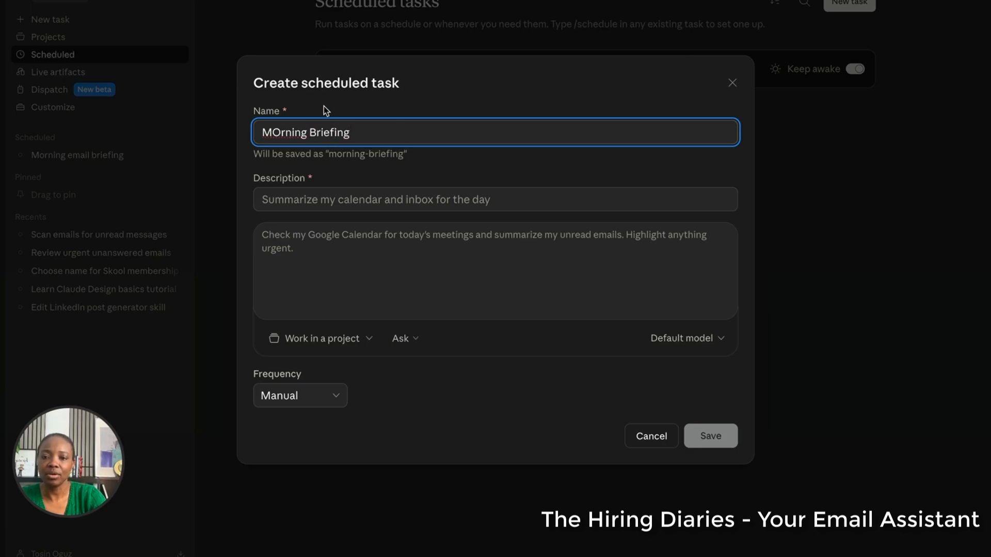
click(280, 133)
key(BackSpace)
text(e)
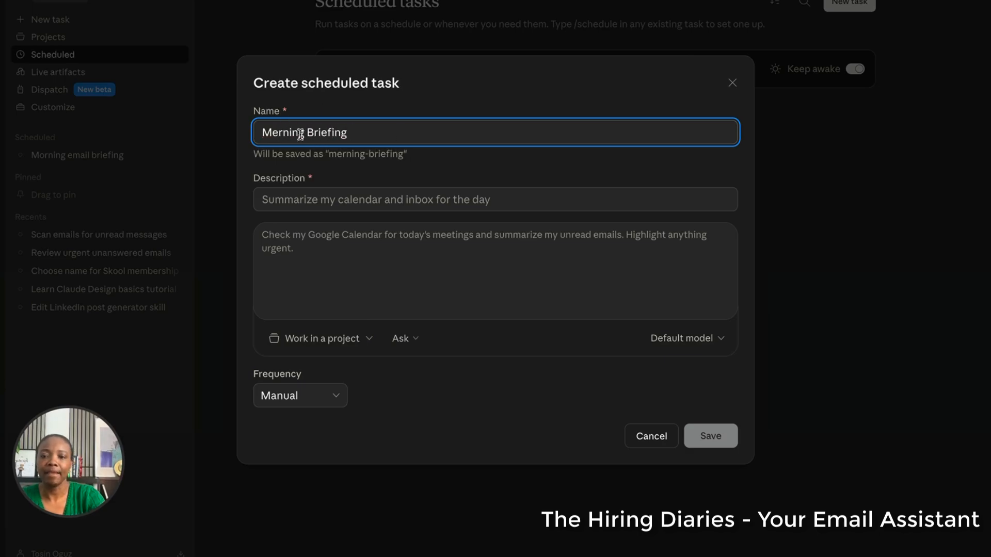
click(306, 132)
text(Meeting)
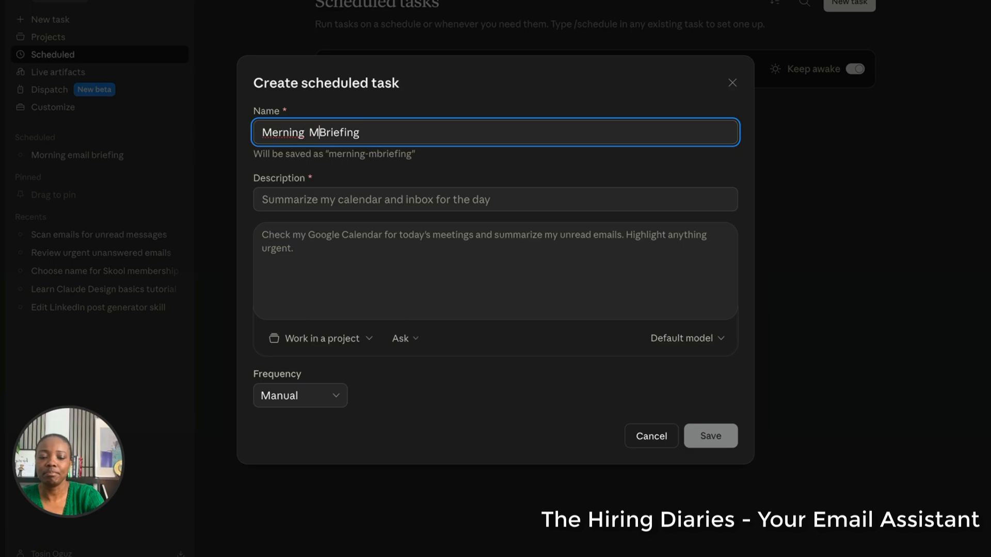
key(BackSpace)
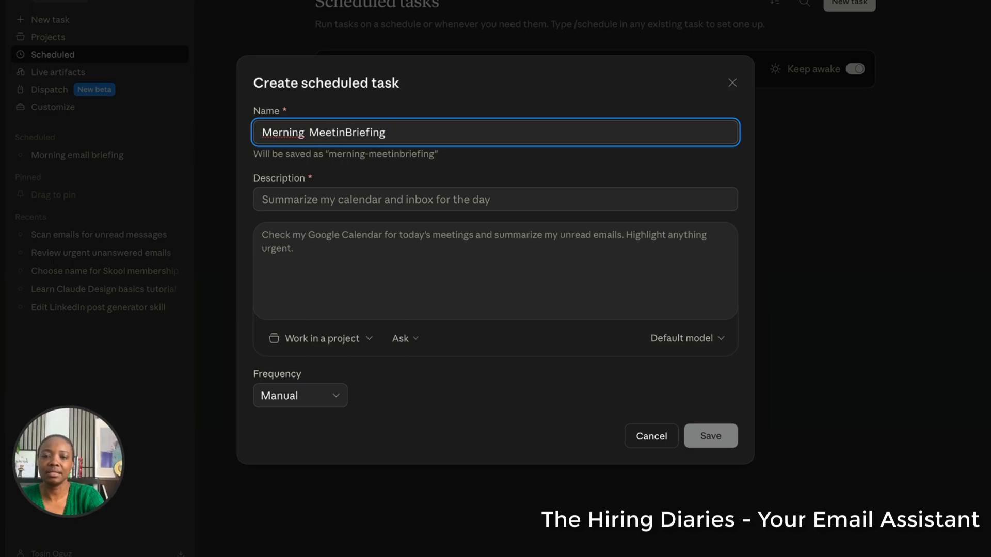
text(g and)
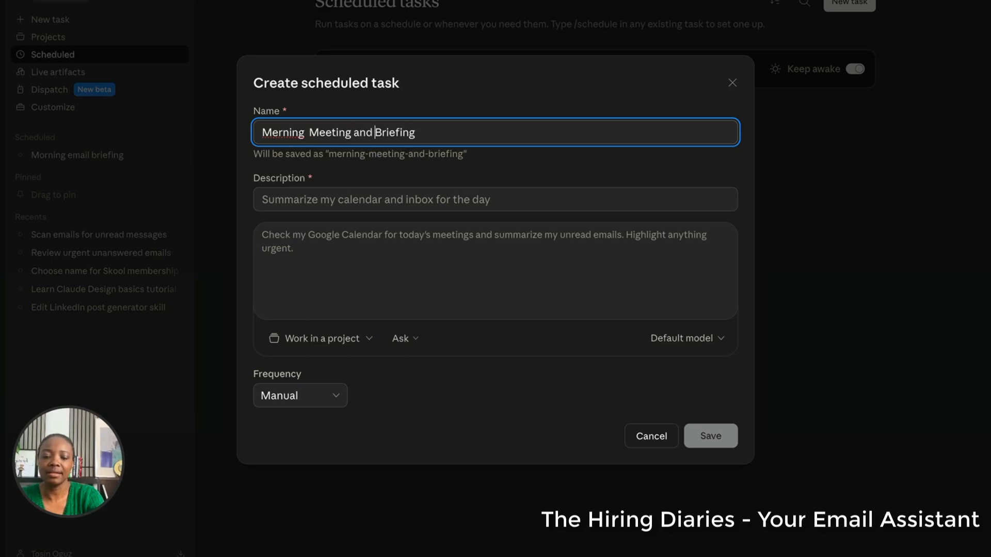
key(BackSpace)
key(BackSpace)
key(BackSpace)
key(BackSpace)
key(BackSpace)
key(BackSpace)
key(BackSpace)
key(BackSpace)
key(BackSpace)
key(BackSpace)
key(BackSpace)
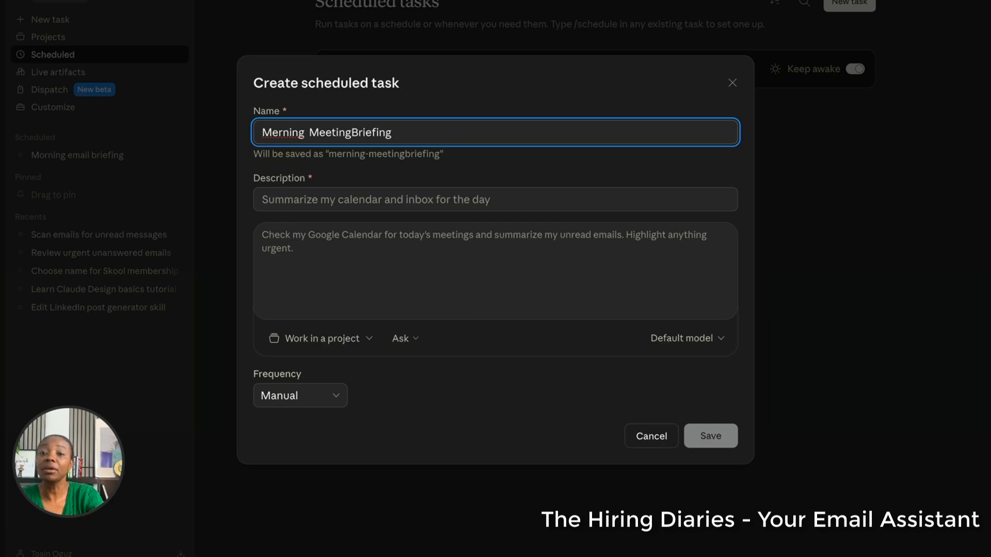
key(BackSpace)
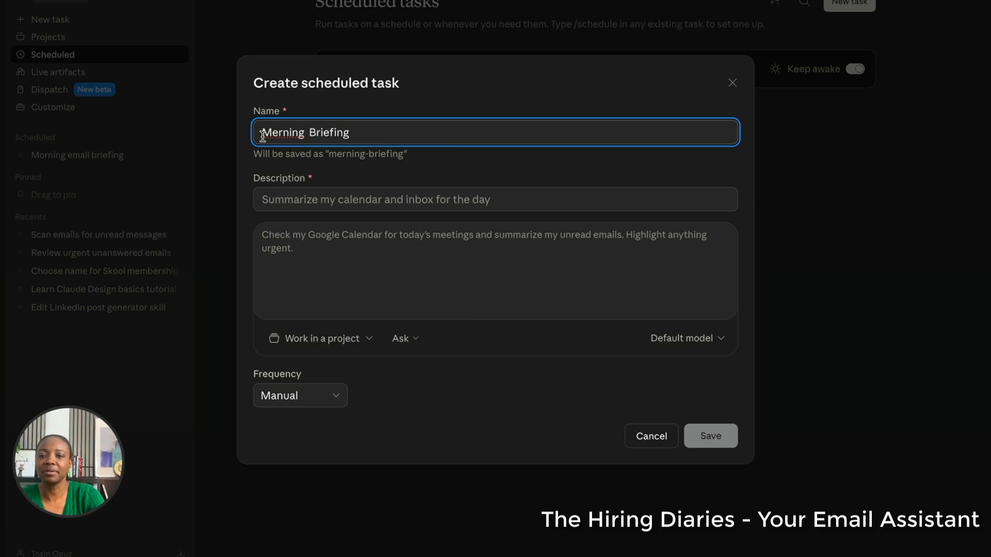
Correct the first word of the scheduled task's name so it reads "Morning Briefing".
click(278, 132)
key(BackSpace)
text(o)
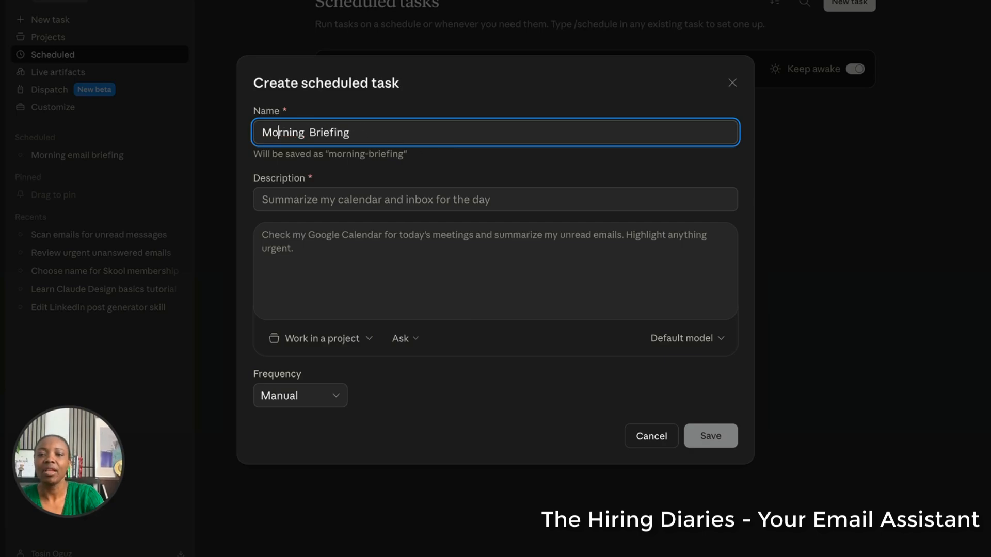
Enter "Summarize my emails and meetings" as the scheduled task's description.
click(299, 198)
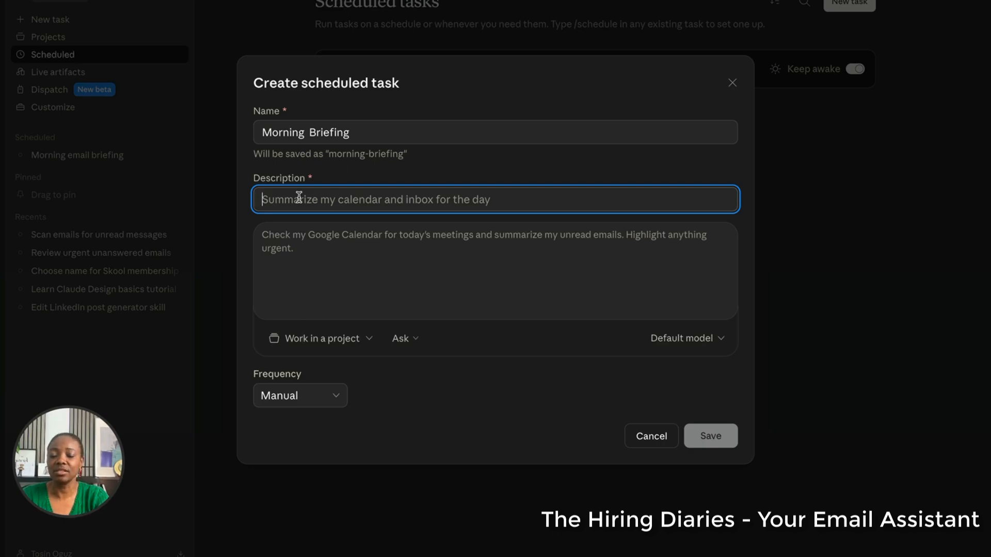
text(Su)
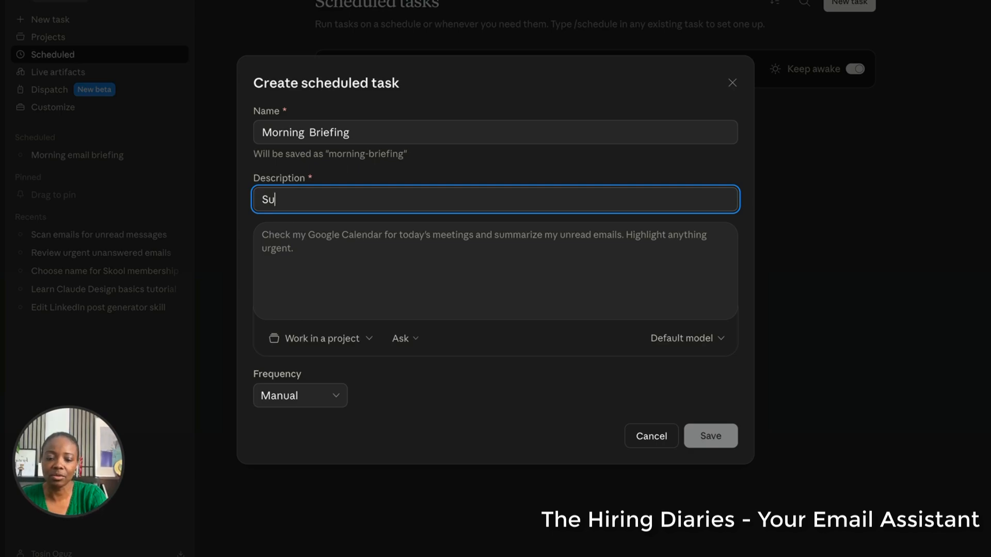
text(mmariz)
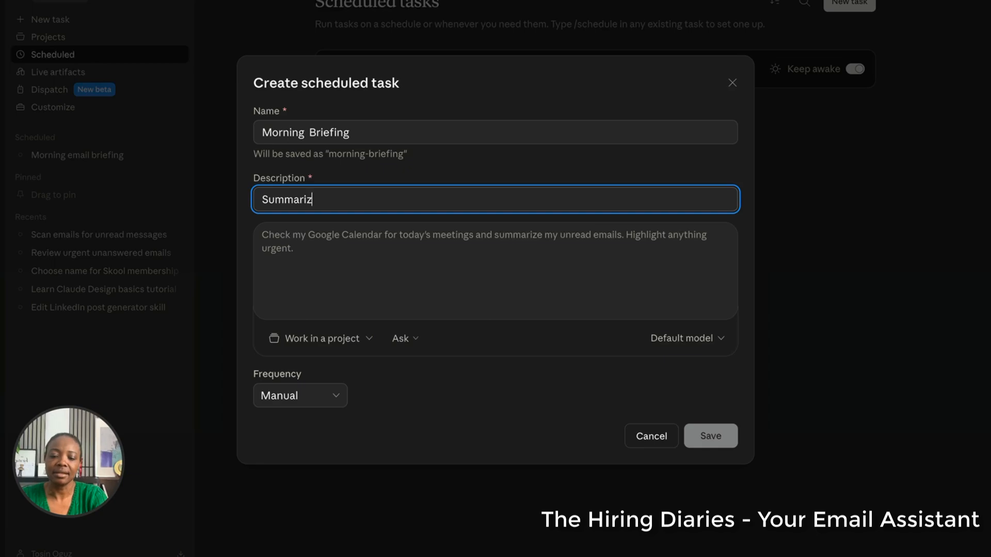
text(e my)
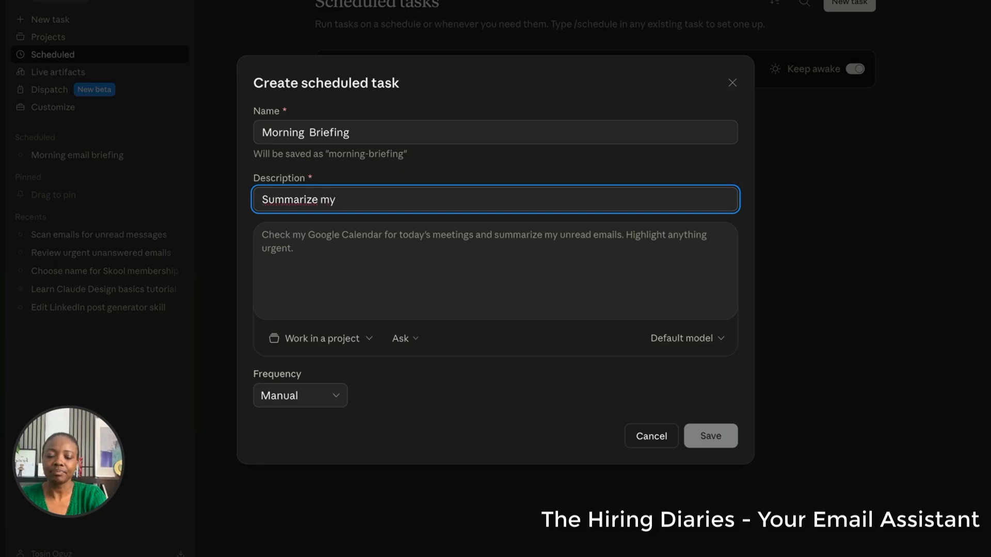
text( emails )
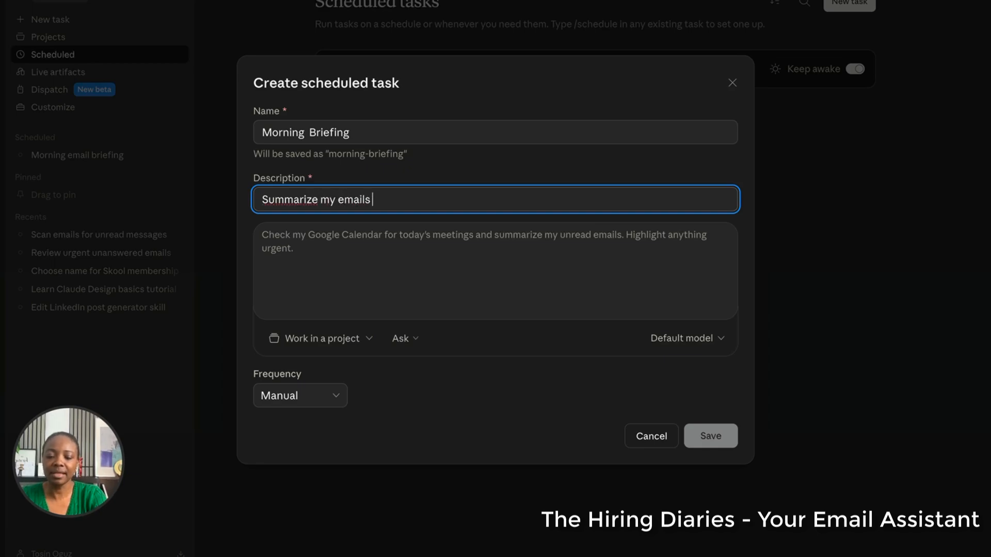
text(and meeting)
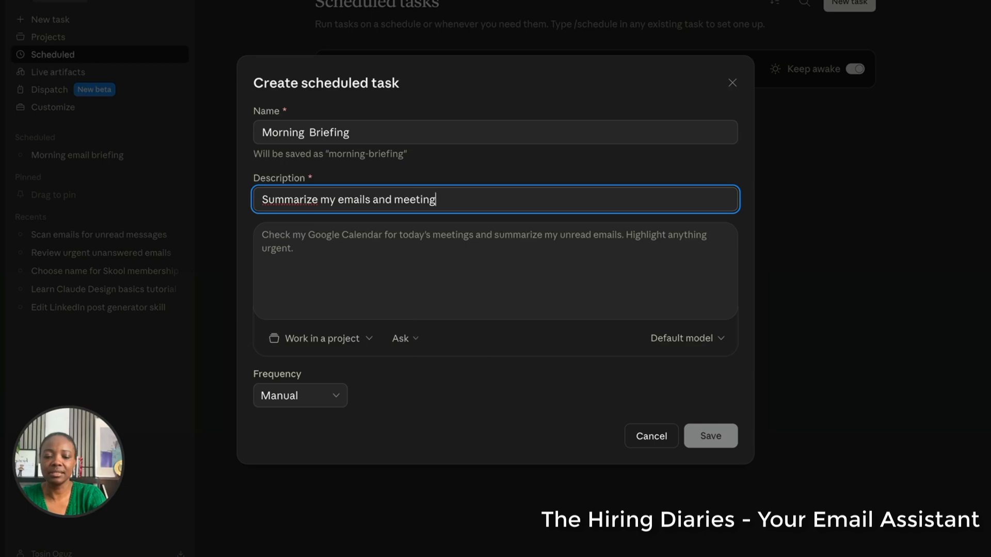
text(s)
Begin the scheduled task's instructions with "Scan my email inbox for urgent emails".
click(304, 238)
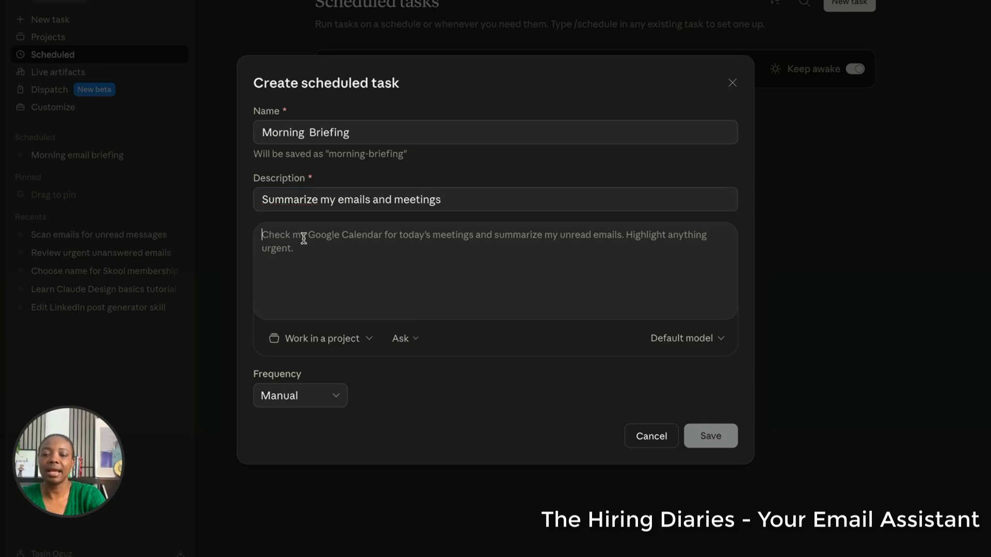
text(Go)
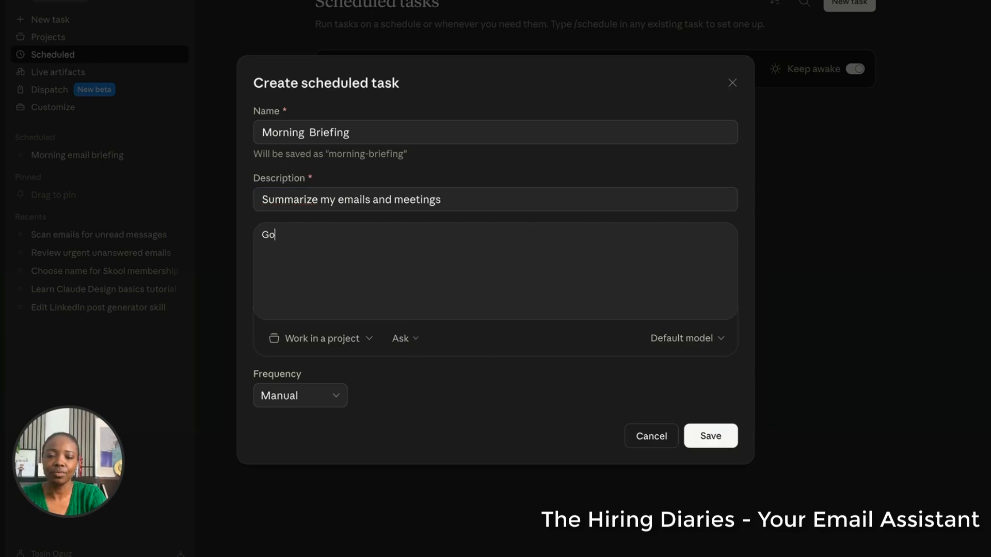
key(BackSpace)
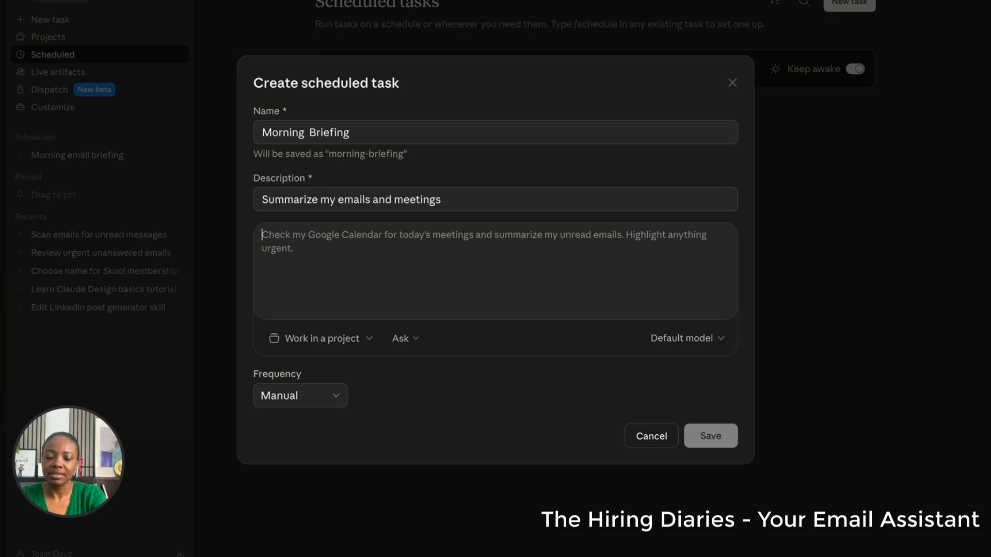
text(Scan my )
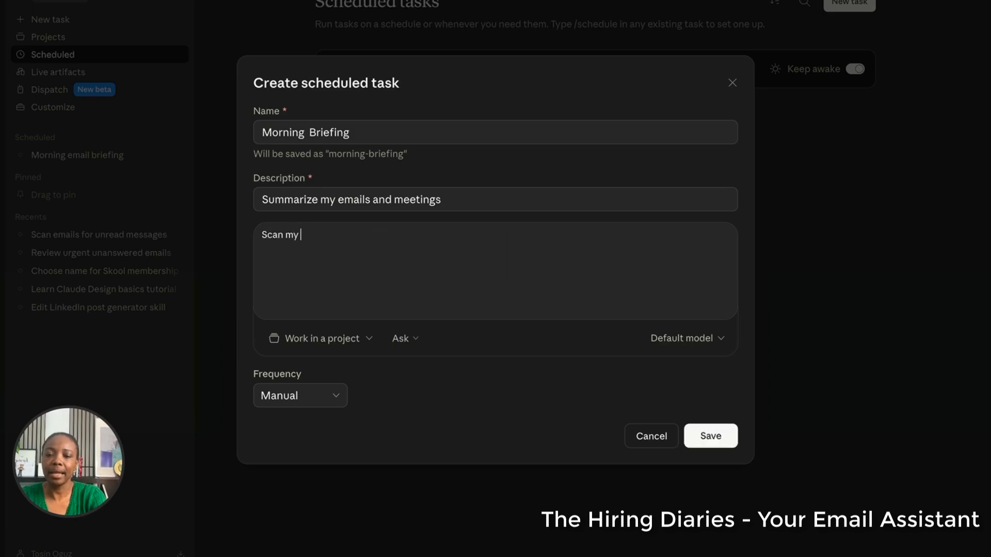
text(emai)
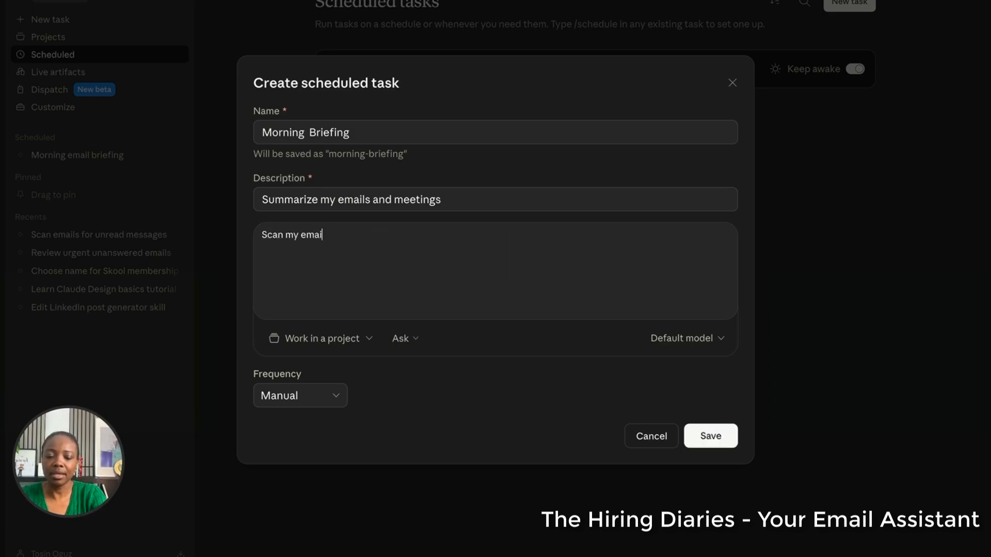
text(l for ur)
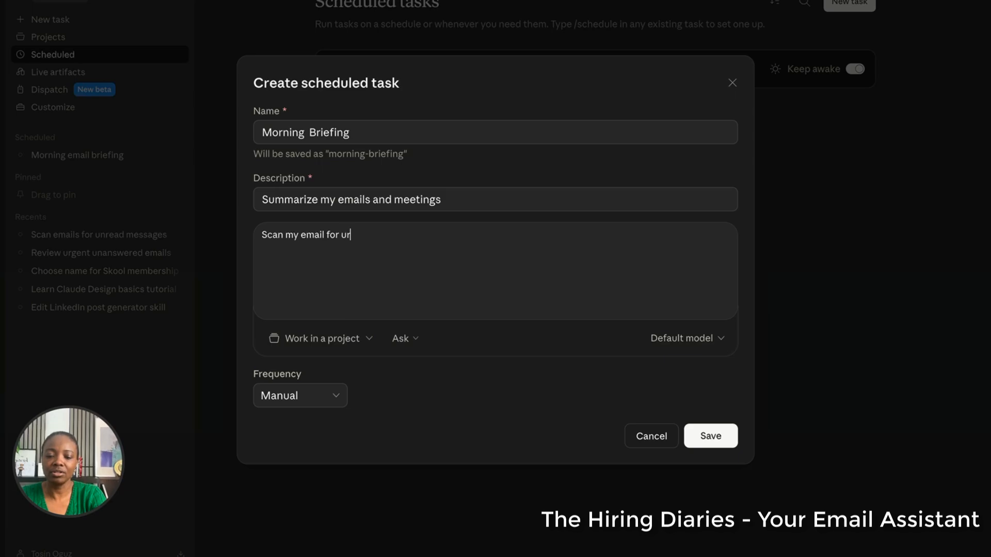
key(BackSpace)
key(BackSpace)
key(BackSpace)
key(BackSpace)
key(BackSpace)
key(BackSpace)
key(BackSpace)
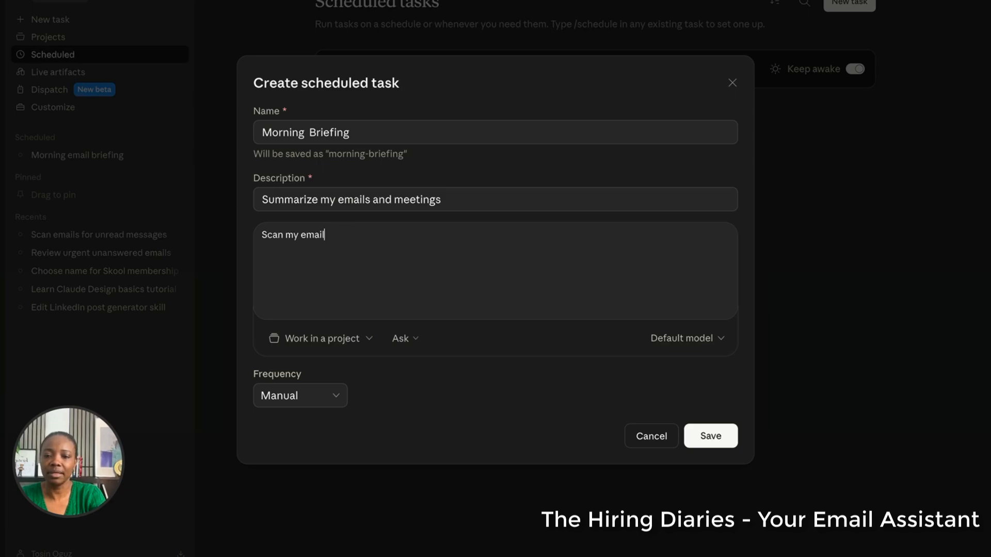
text(inbo)
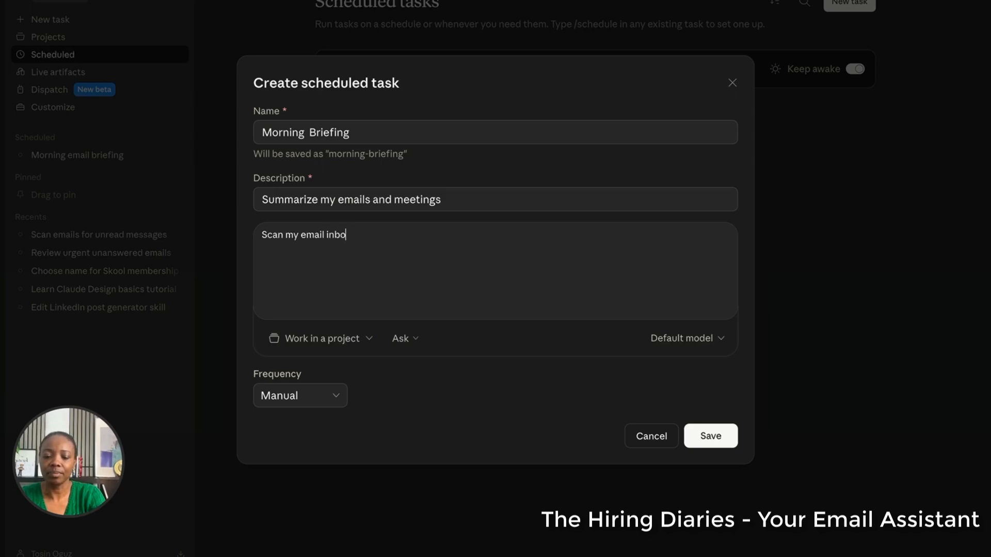
text(x for urge)
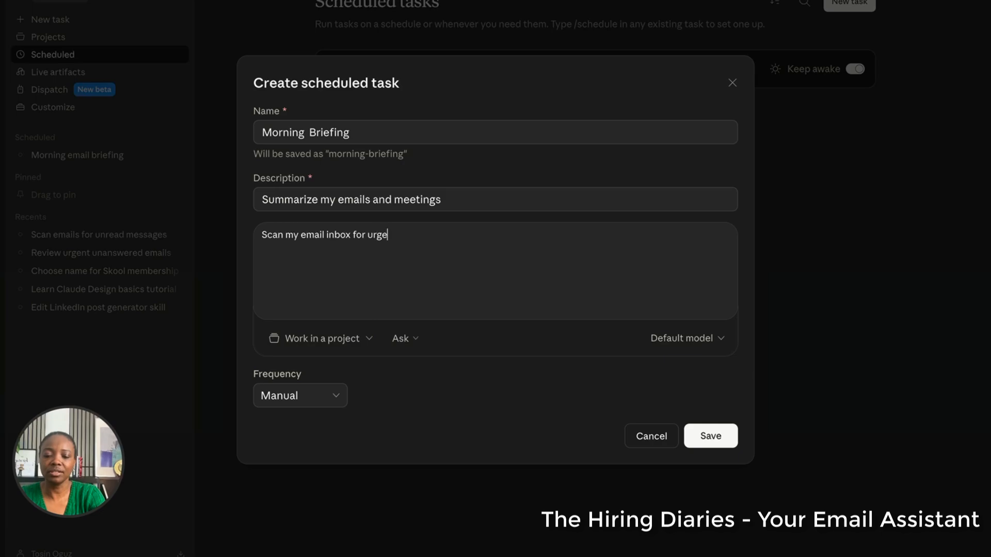
text(nt emails)
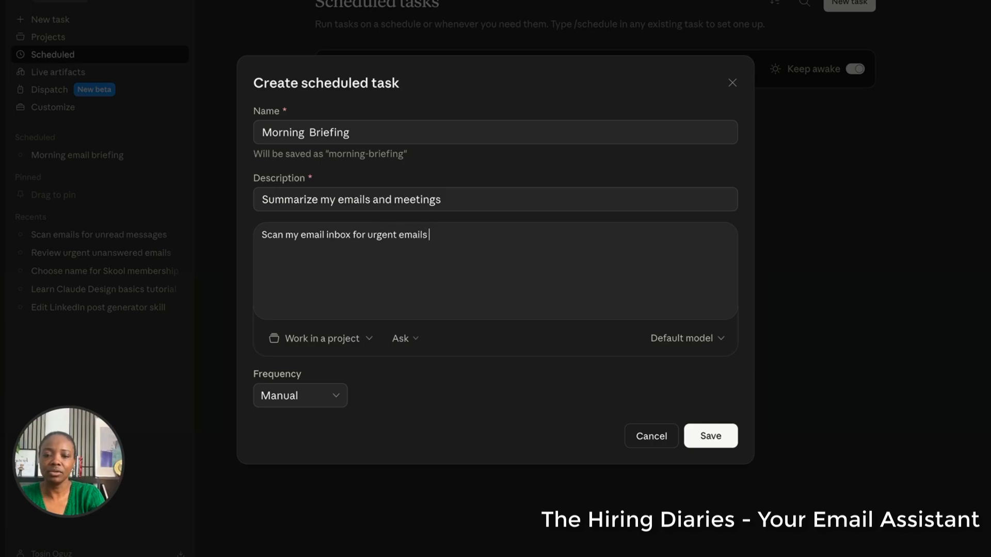
Extend the task's instructions with "and scn my calendar for the day".
text( and)
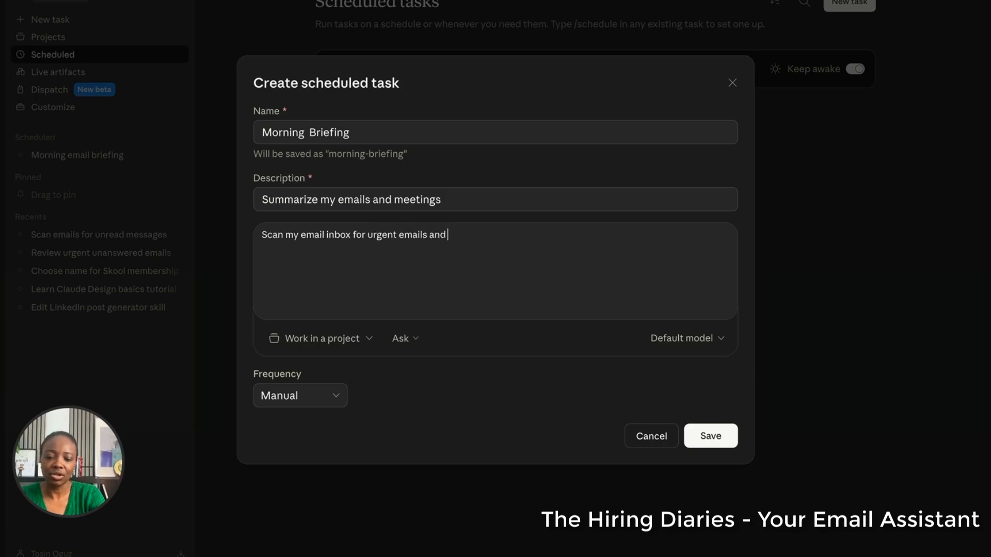
text(scn )
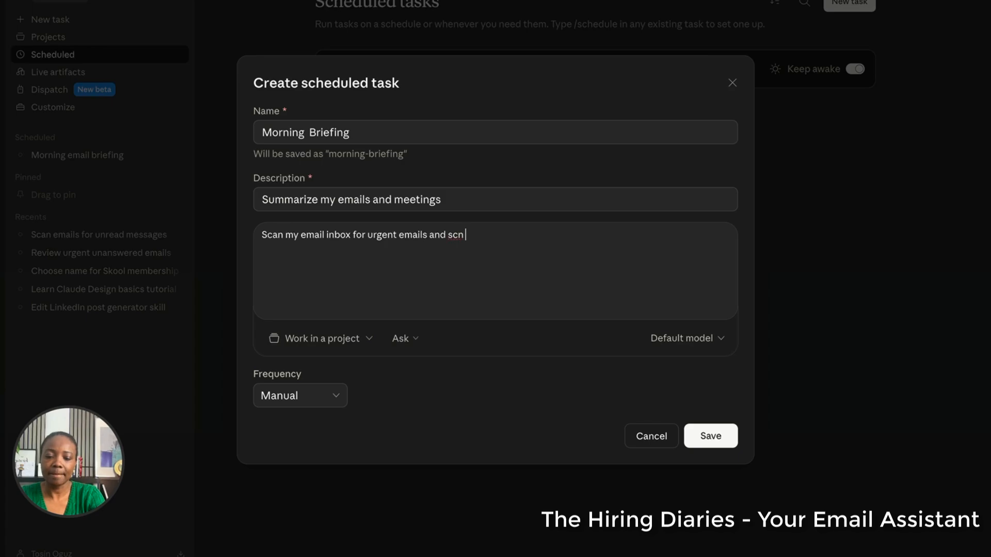
text(my calendar )
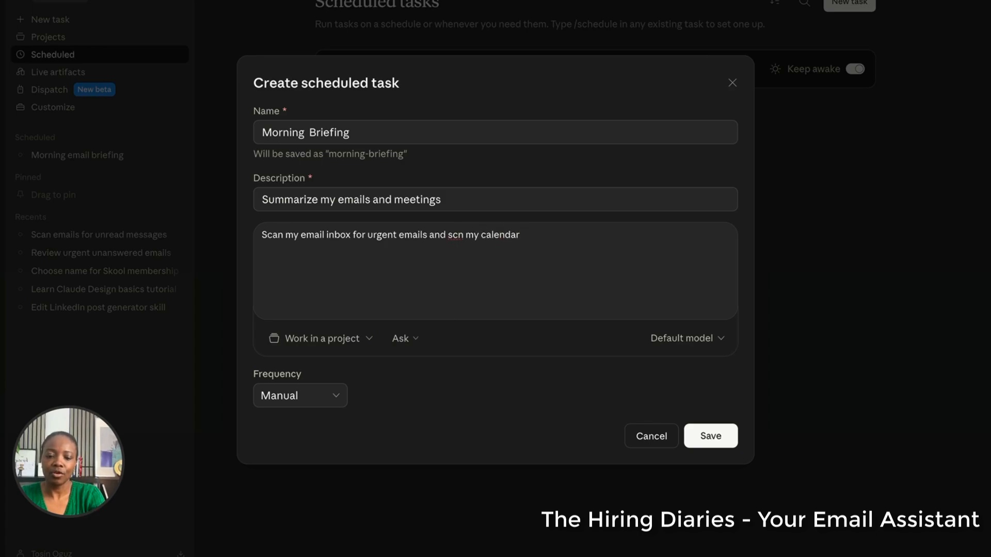
text(for the day)
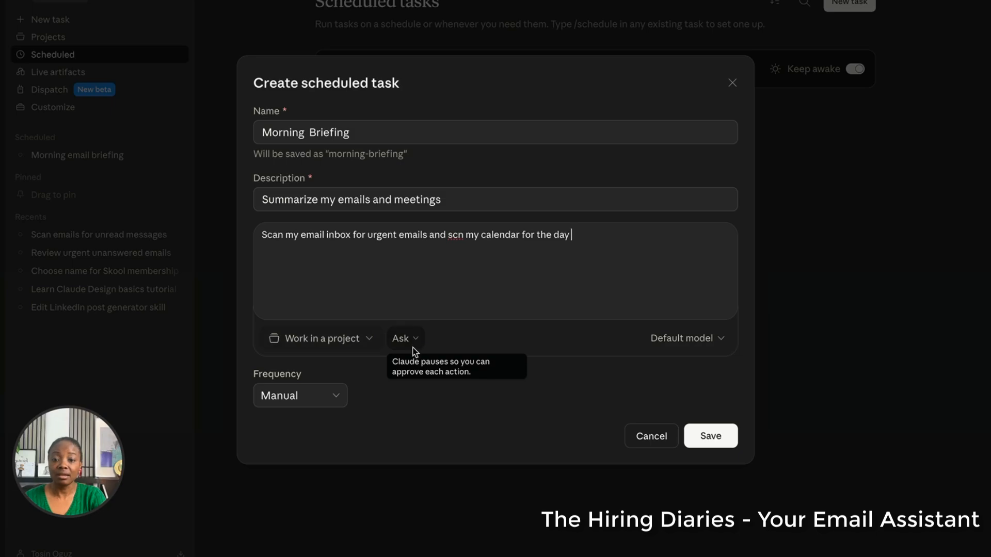
Set the task to repeat daily at 08:00 and choose Claude Haiku 4.5 as its model.
click(330, 400)
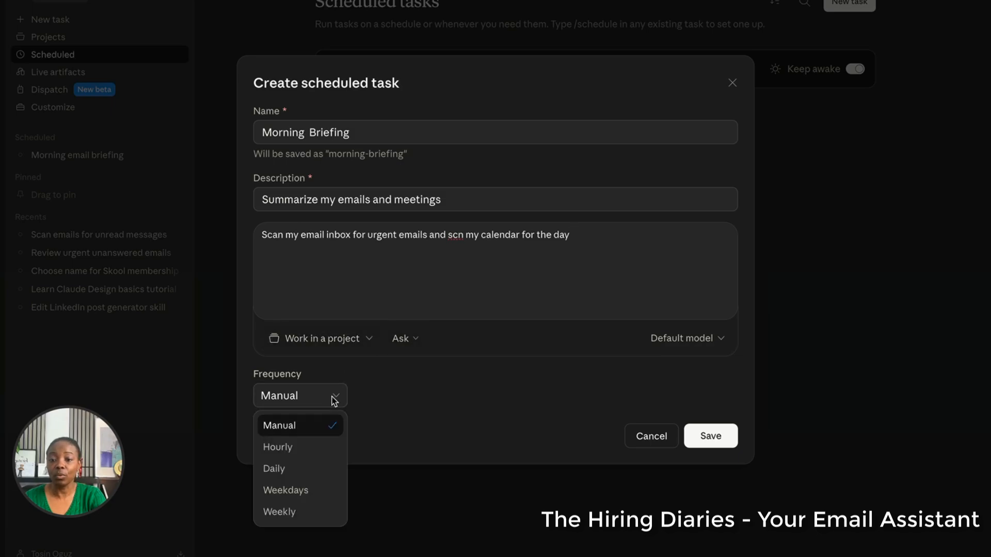
click(310, 468)
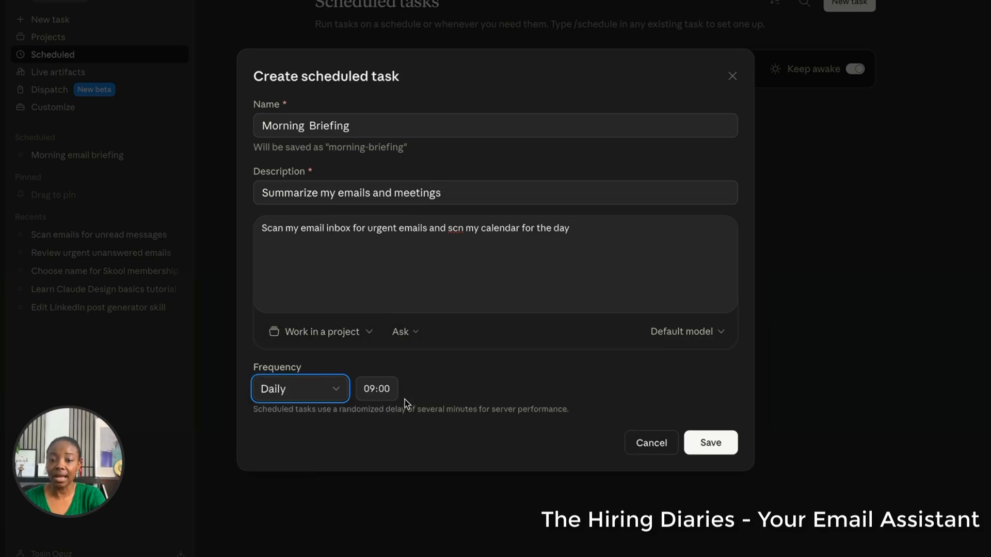
click(375, 396)
text(08)
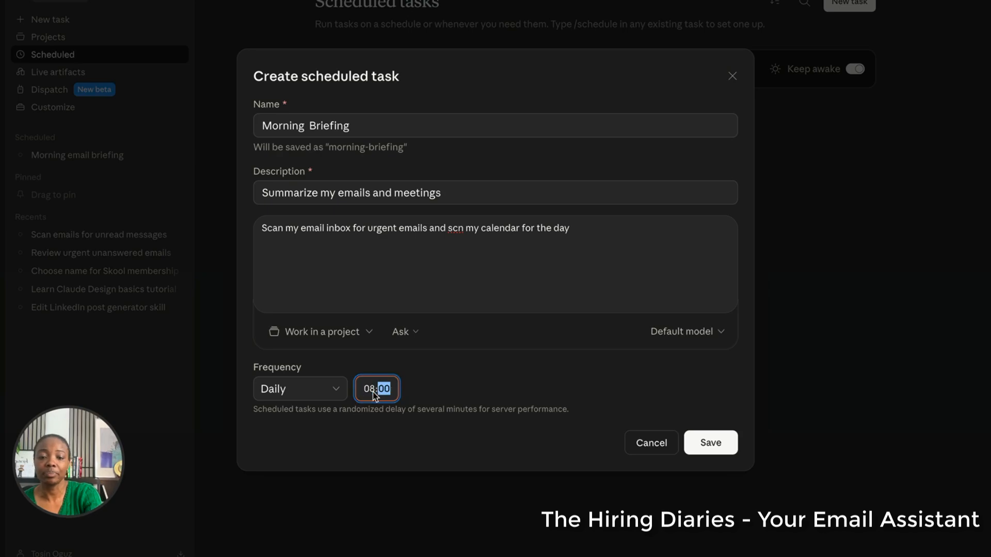
click(714, 327)
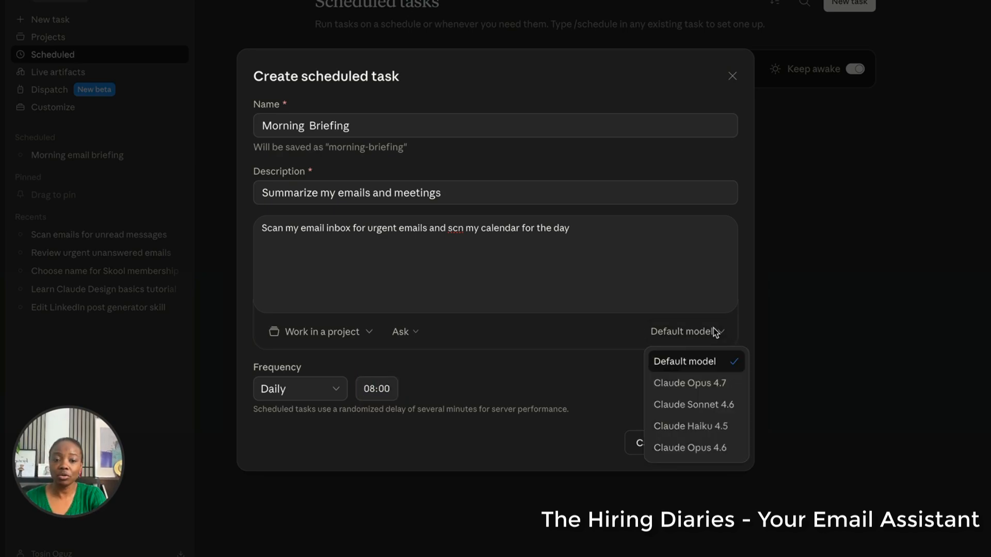
click(725, 432)
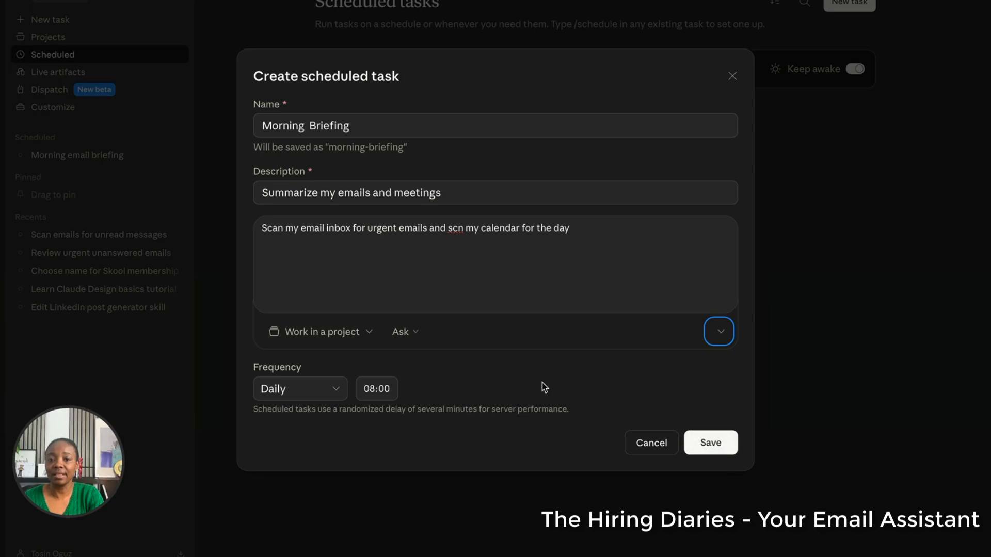
Correct "scn" to "scan" in the instructions and save the scheduled task.
click(457, 228)
text(a)
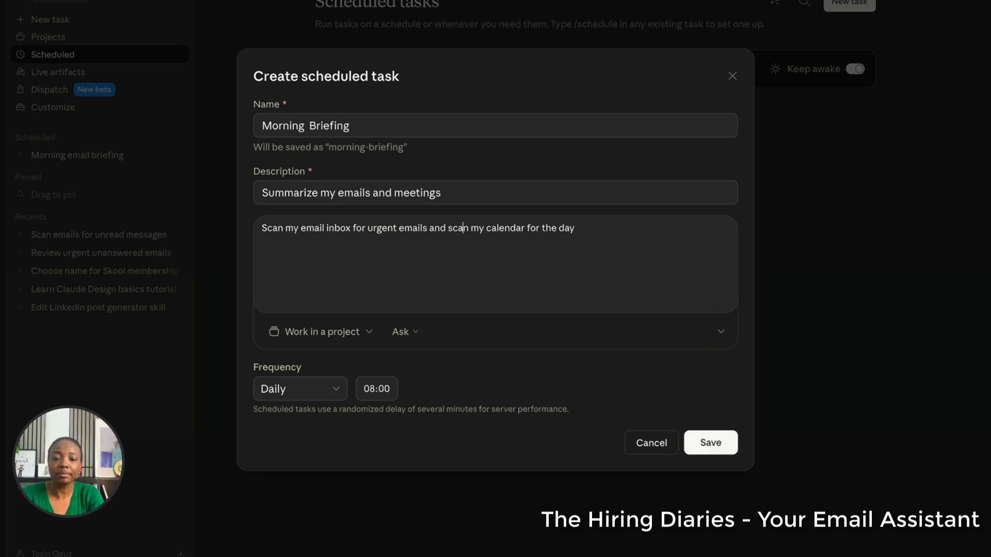
click(711, 446)
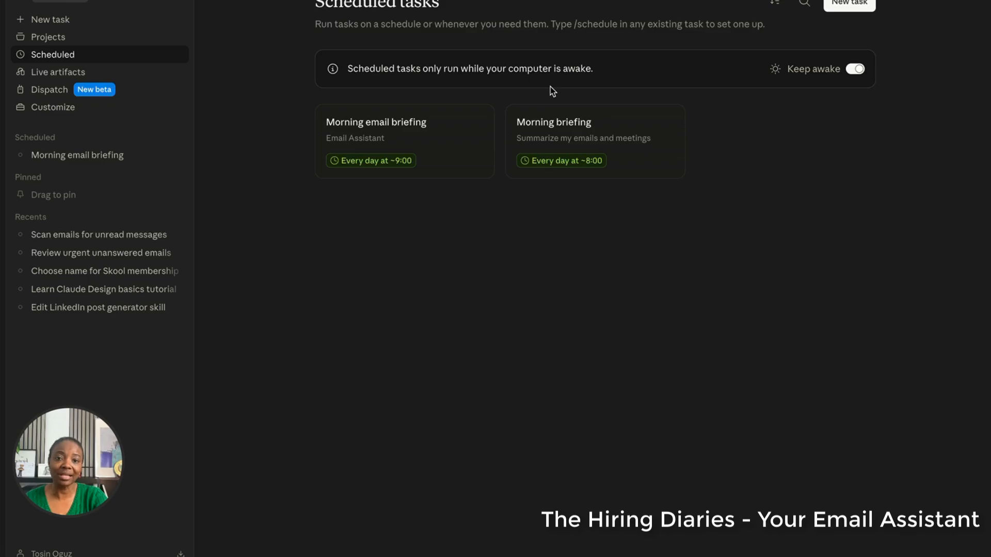
Open the "Morning briefing" scheduled task and run it immediately.
mouse_move(830, 72)
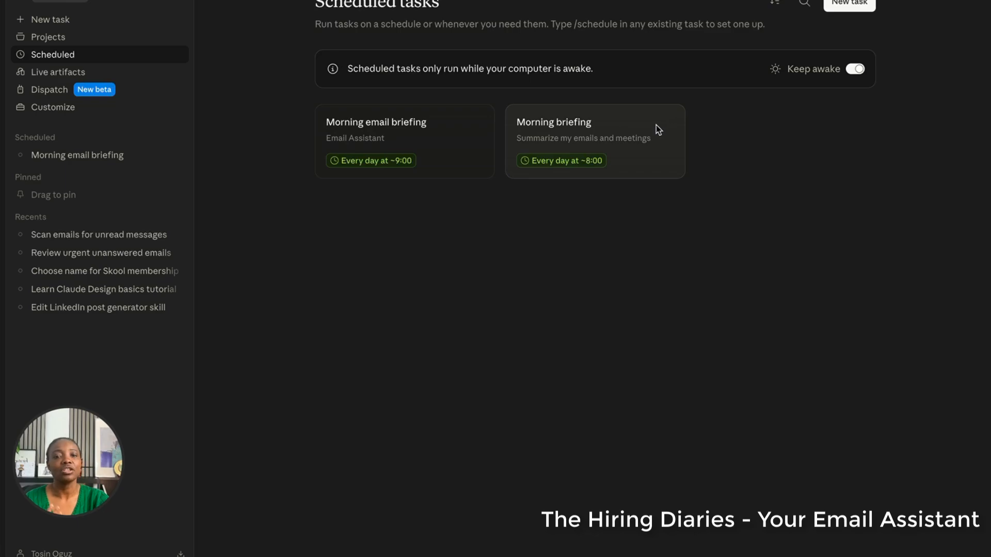
click(643, 126)
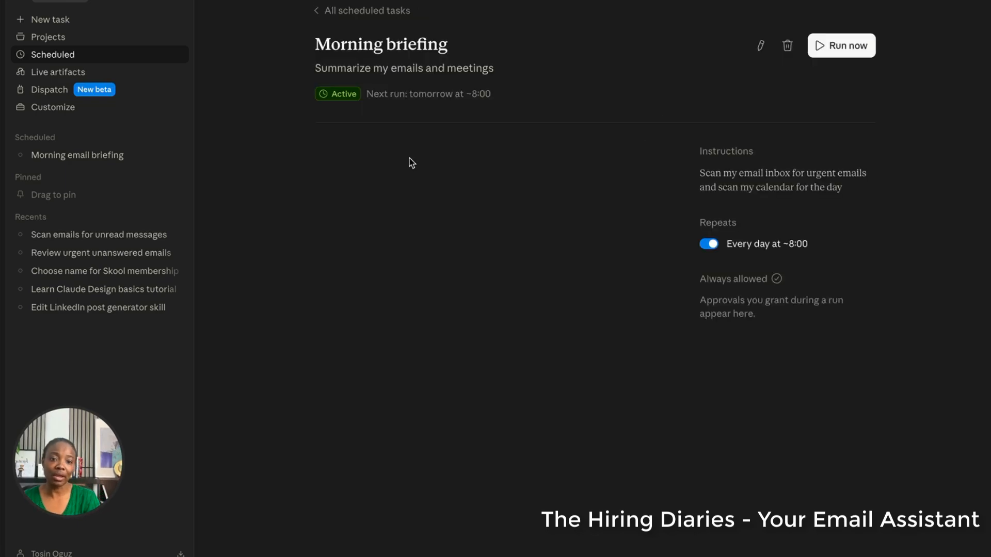
click(848, 48)
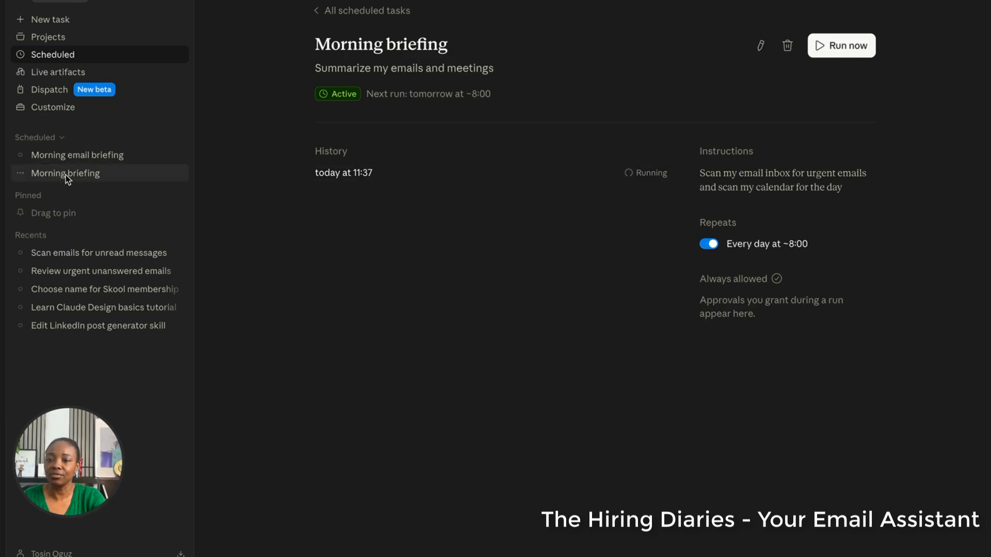
Open the Morning briefing run and read through its urgent items, today's schedule and email summary.
click(46, 174)
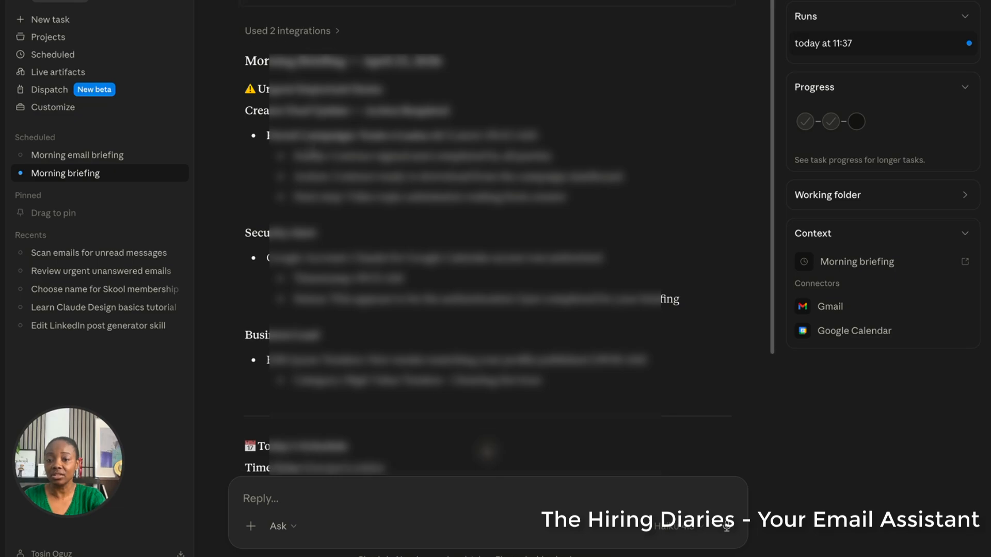
scroll(309, 155, down, 3)
scroll(310, 176, down, 2)
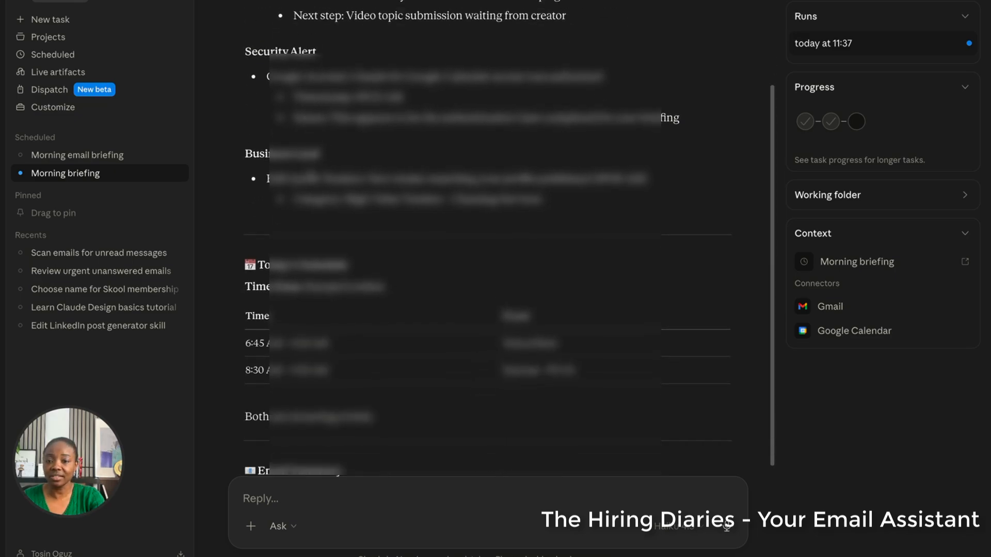
scroll(385, 171, down, 3)
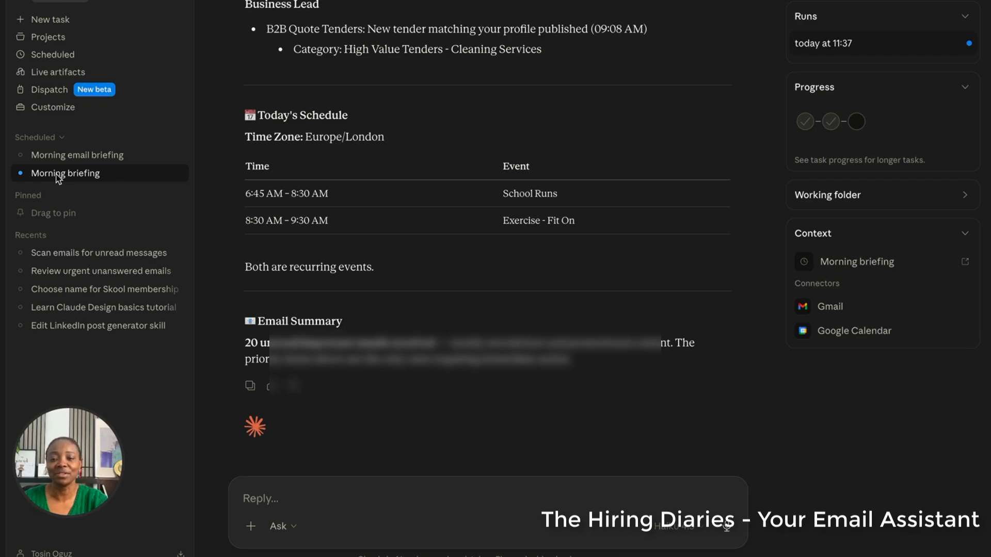
mouse_move(804, 553)
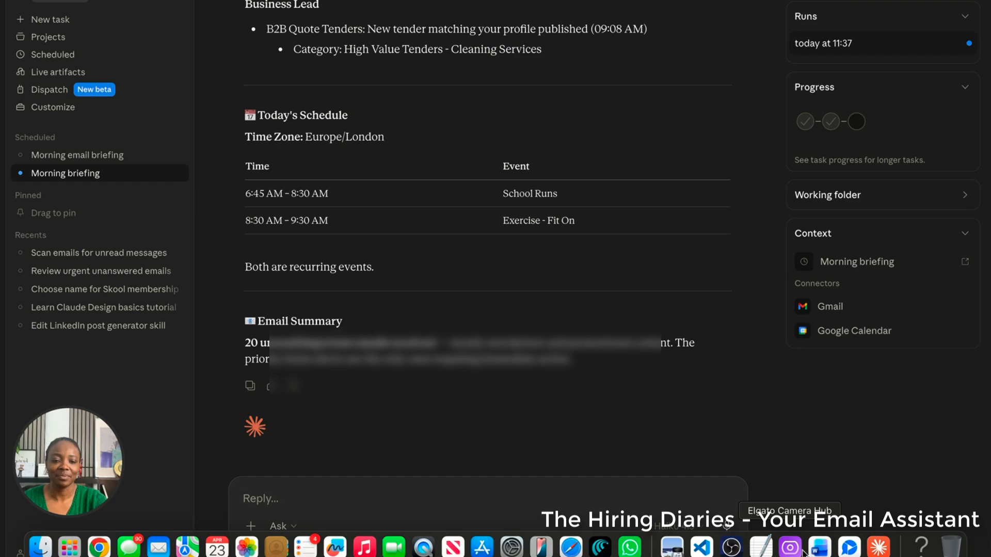